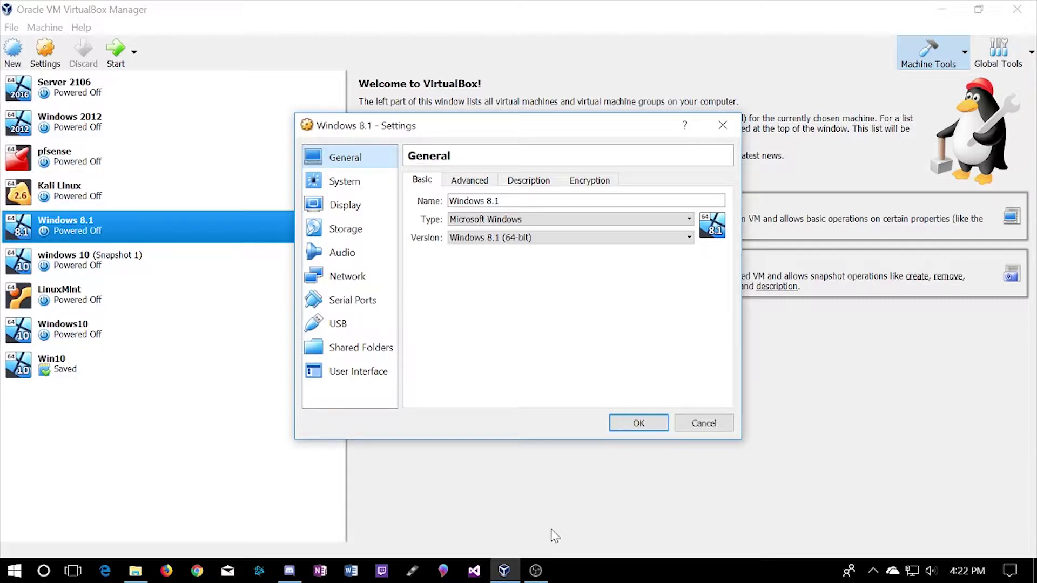
{"action": "left_click", "coordinate": [535, 571]}
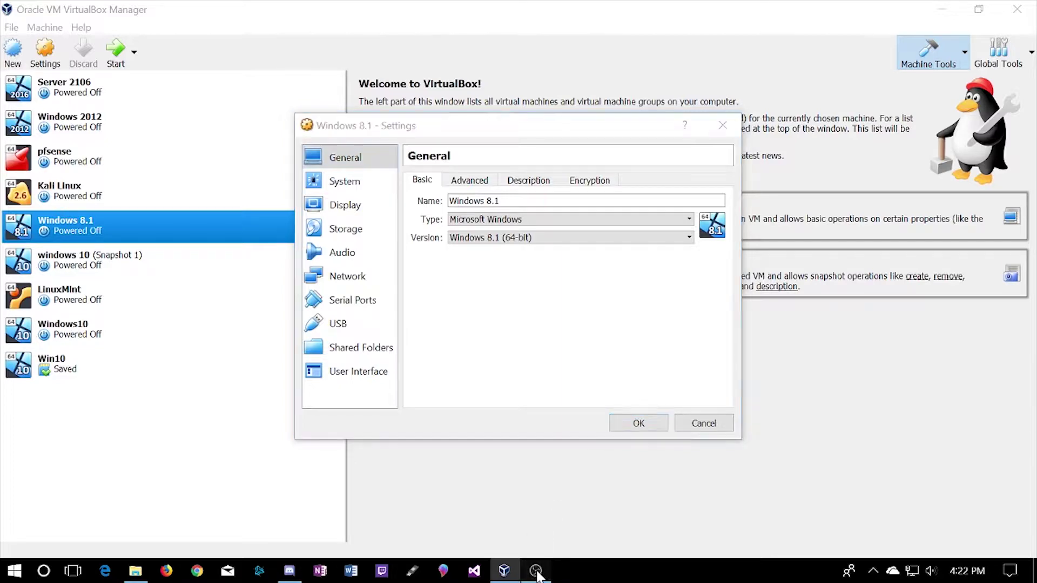
{"action": "left_click", "coordinate": [917, 477]}
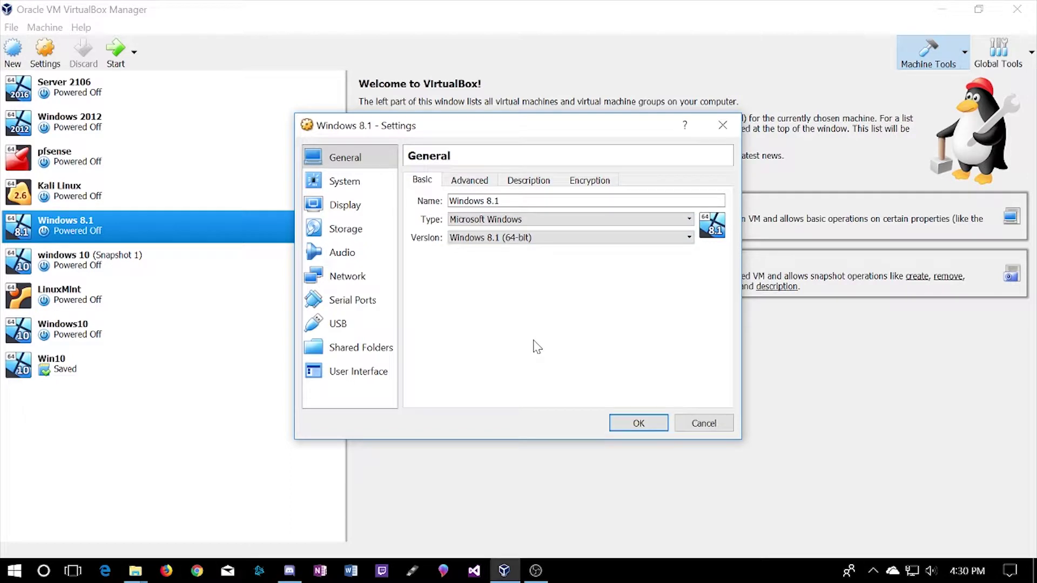
Examine the snapshot folder choices in the Windows 8.1 machine's advanced general settings.
{"action": "left_click", "coordinate": [483, 180]}
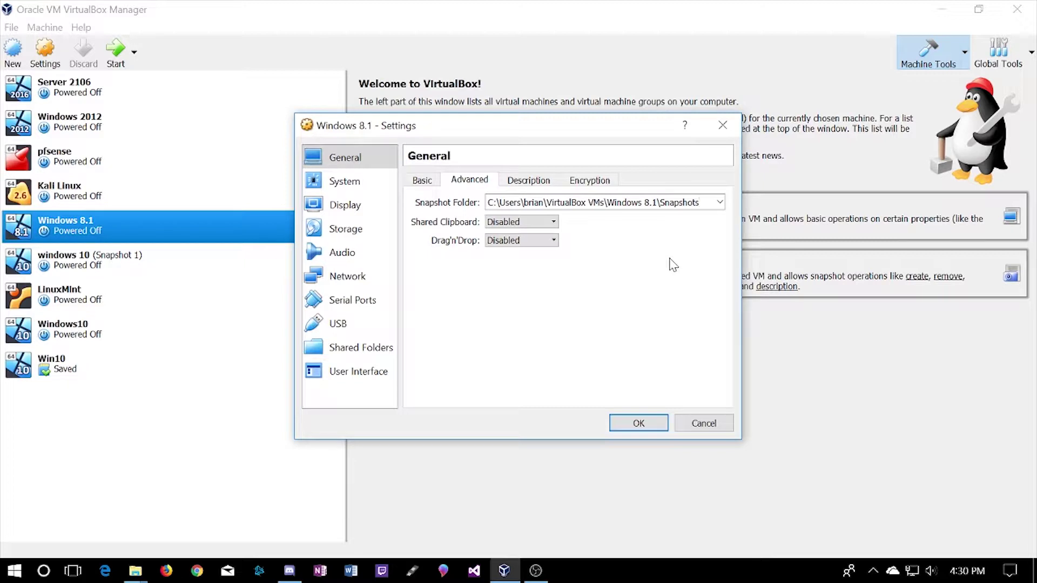
{"action": "left_click", "coordinate": [721, 202]}
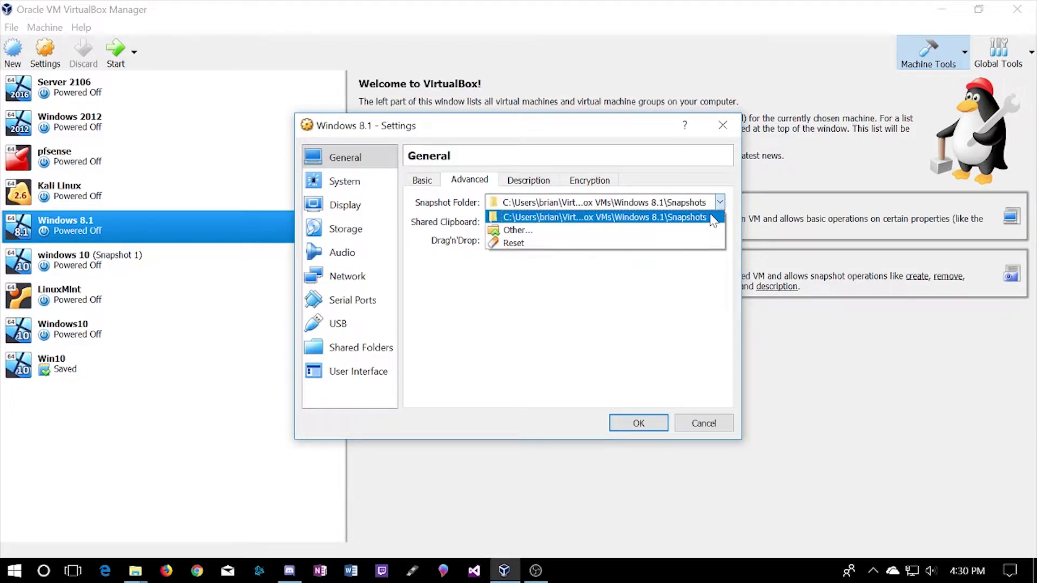
{"action": "left_click", "coordinate": [713, 218]}
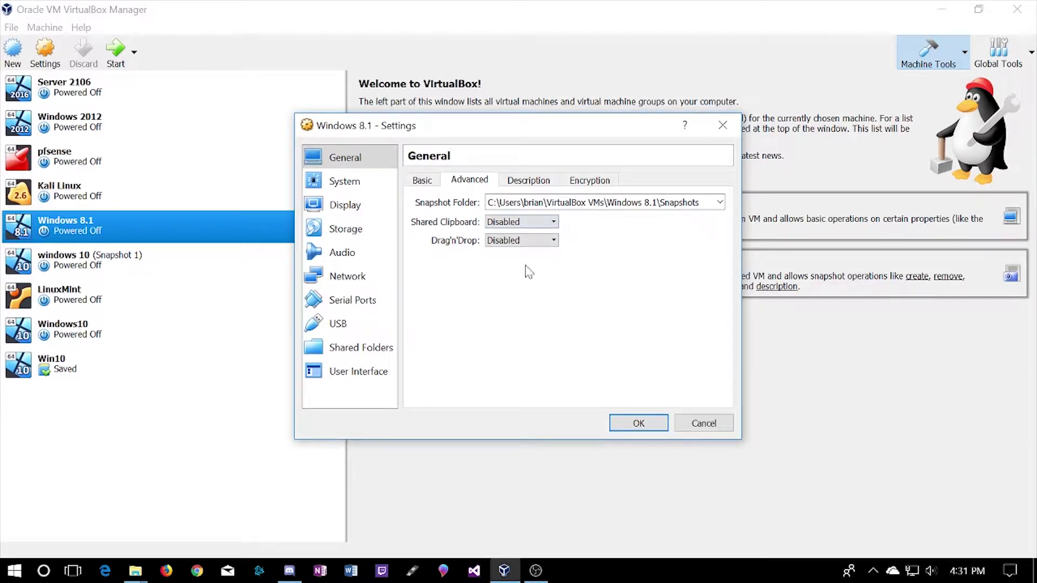
Examine the Shared Clipboard and Drag'n'Drop modes of the Windows 8.1 machine, choosing Disabled for both.
{"action": "left_click", "coordinate": [540, 222]}
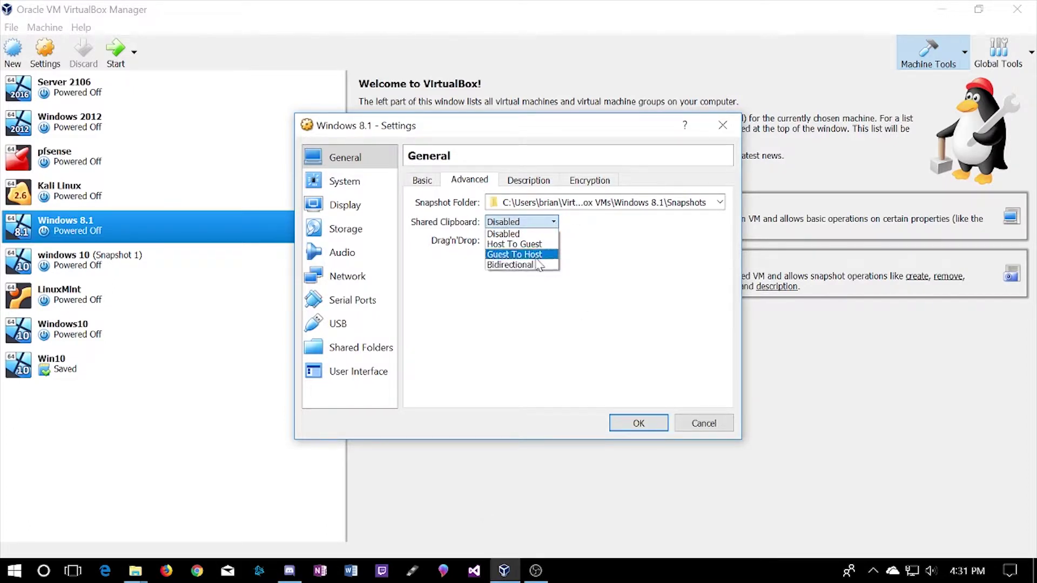
{"action": "left_click", "coordinate": [548, 234]}
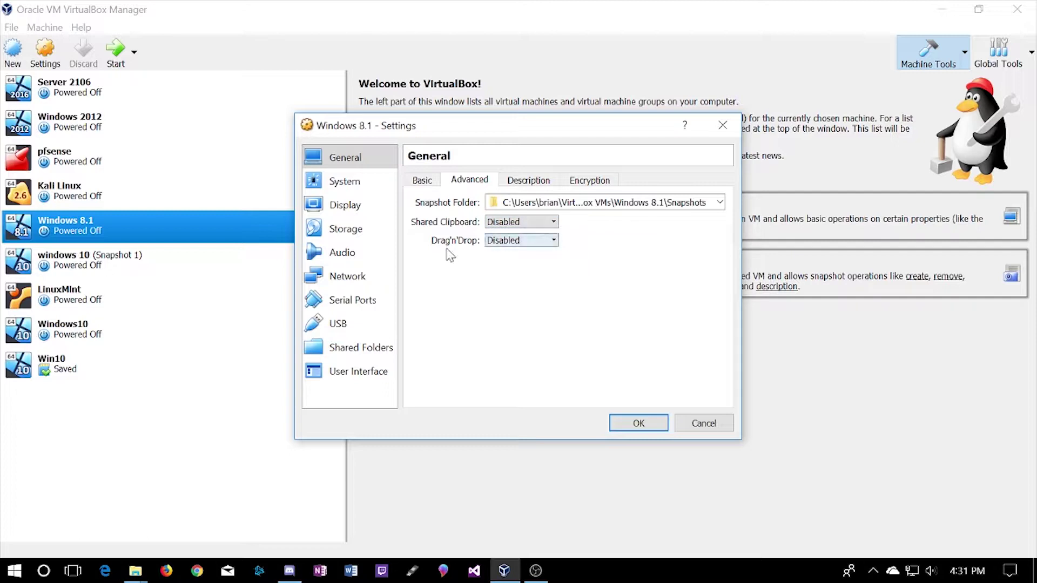
{"action": "left_click", "coordinate": [548, 242]}
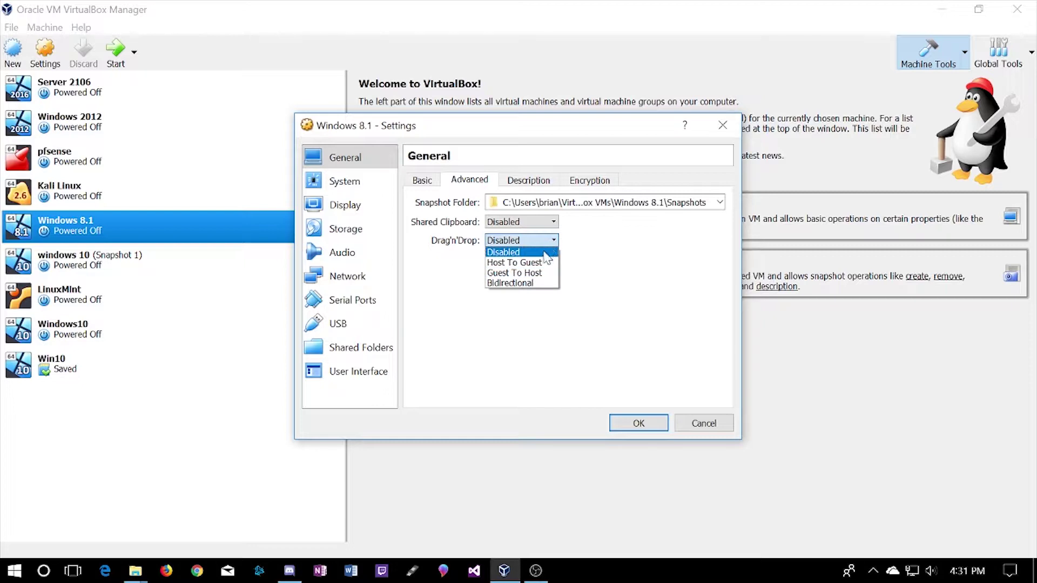
{"action": "left_click", "coordinate": [544, 252]}
Examine the Windows 8.1 machine's description field and, with encryption enabled, its cipher choices.
{"action": "left_click", "coordinate": [543, 181]}
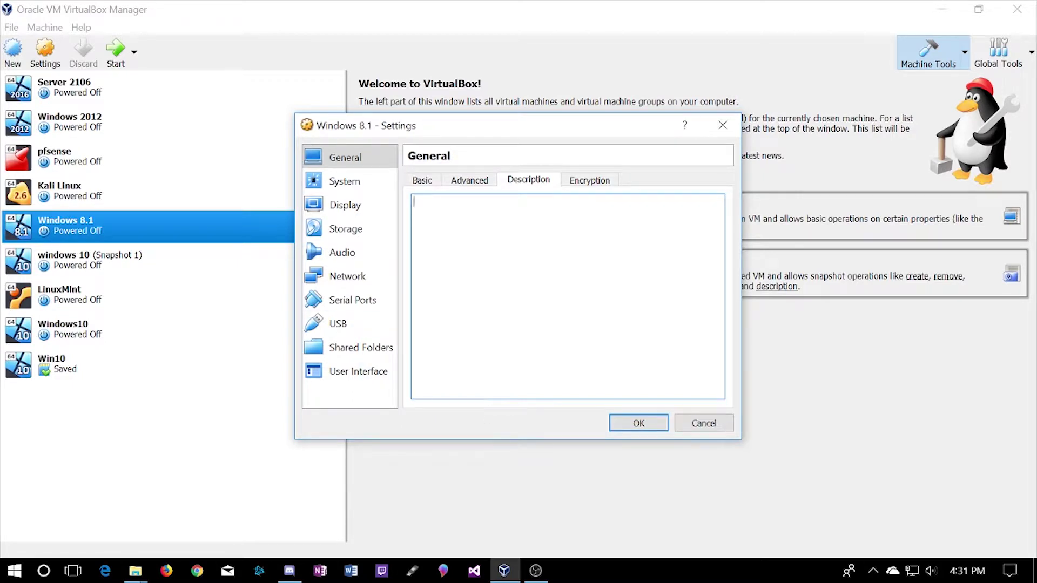
{"action": "left_click", "coordinate": [594, 179]}
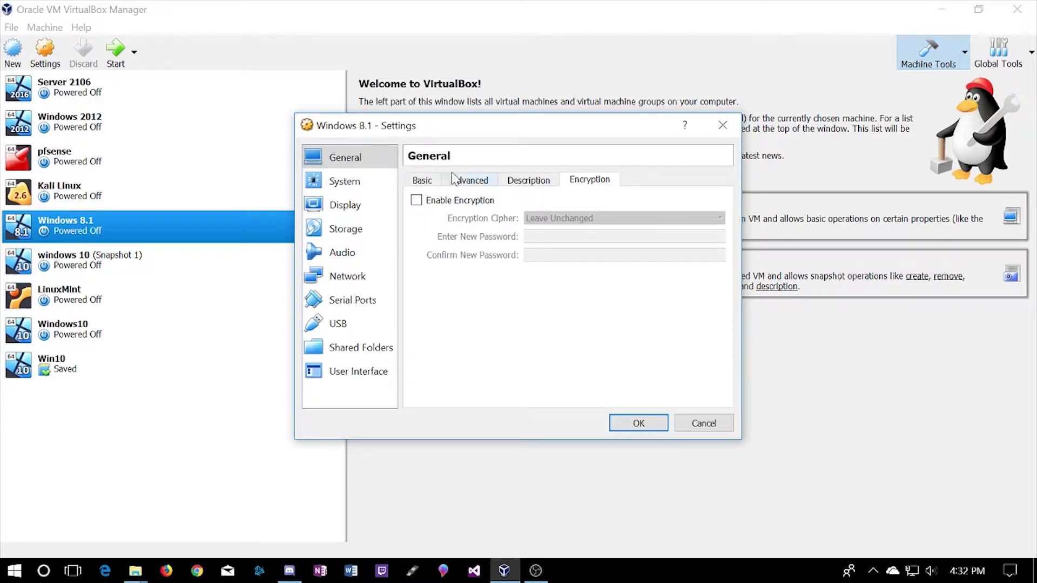
{"action": "left_click", "coordinate": [416, 200]}
{"action": "left_click", "coordinate": [708, 219]}
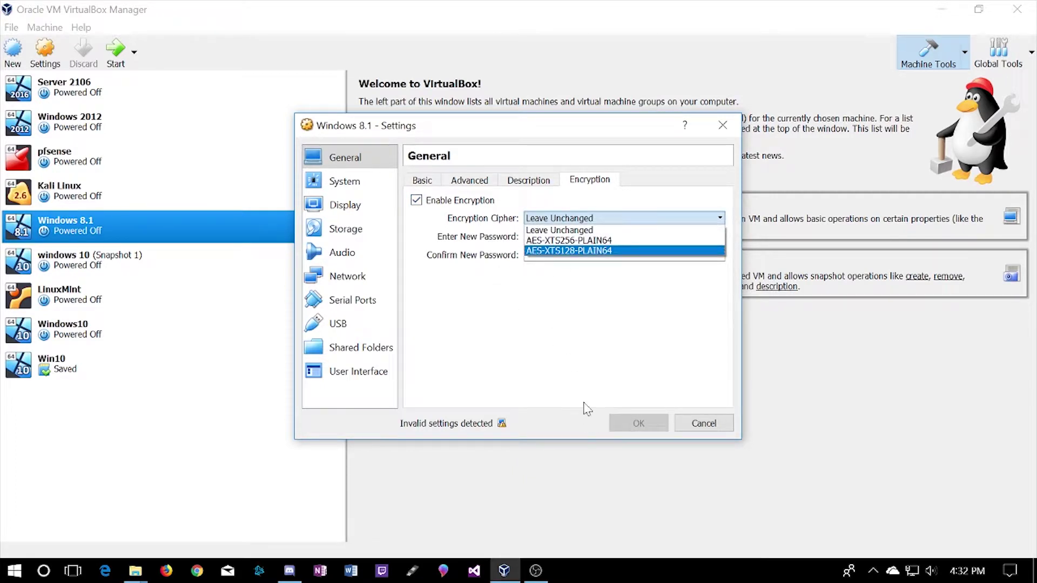
{"action": "left_click", "coordinate": [560, 219]}
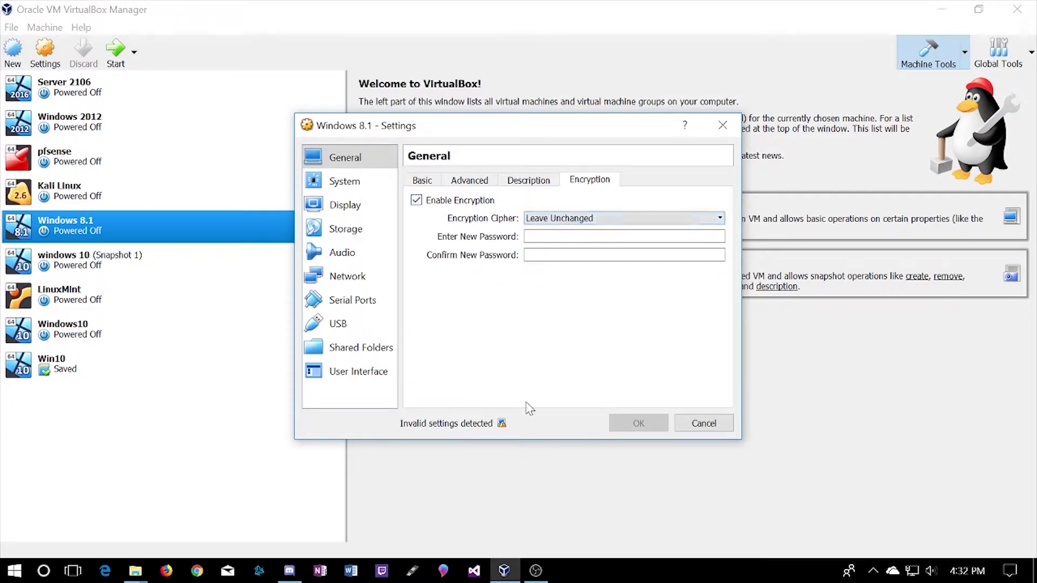
{"action": "left_click", "coordinate": [537, 571]}
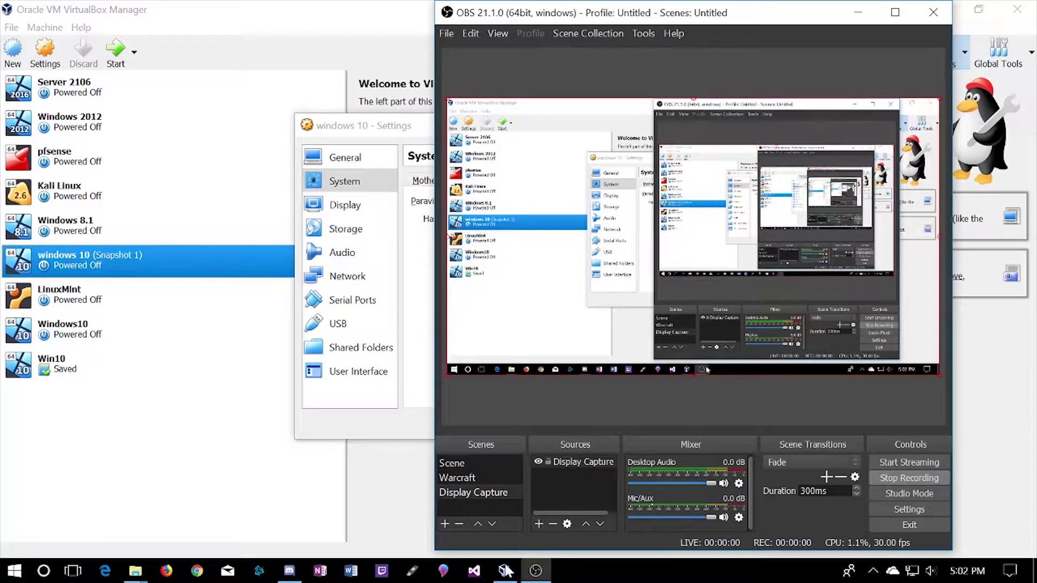
{"action": "left_click", "coordinate": [506, 571]}
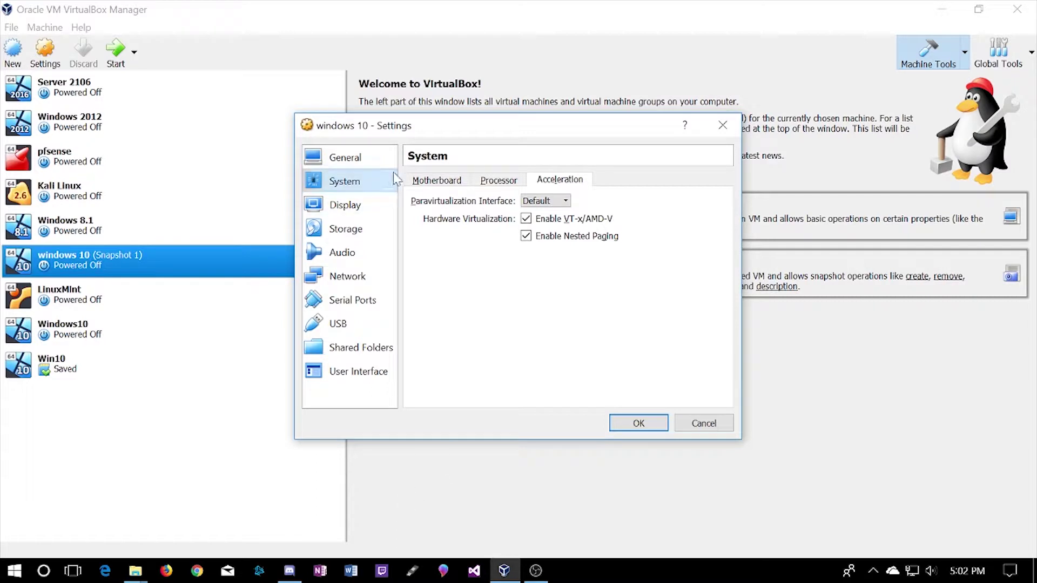
Examine the windows 10 machine's motherboard settings, covering the boot order, chipset and pointing device choices.
{"action": "left_click", "coordinate": [433, 181]}
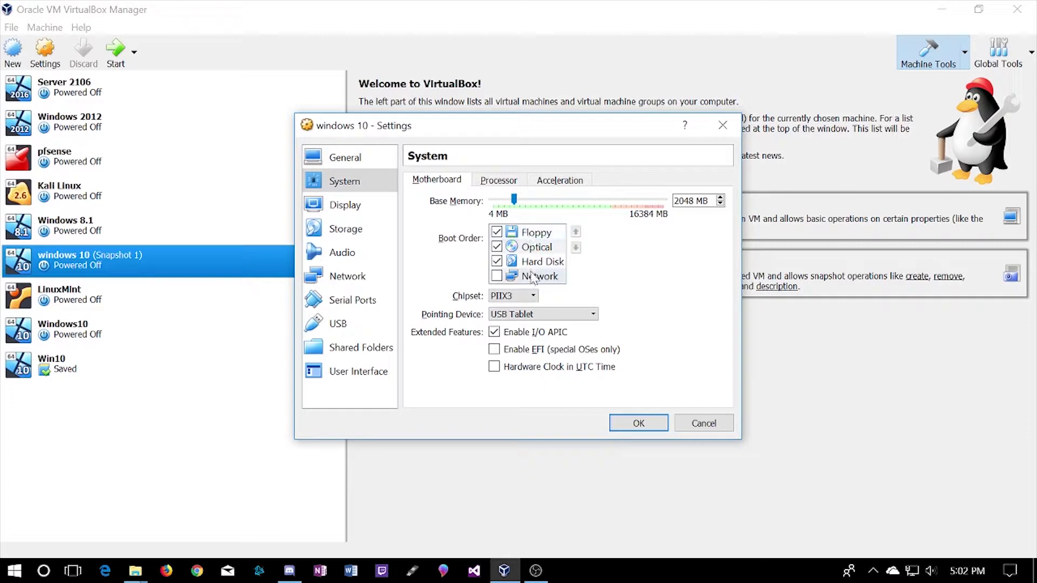
{"action": "left_click", "coordinate": [557, 276]}
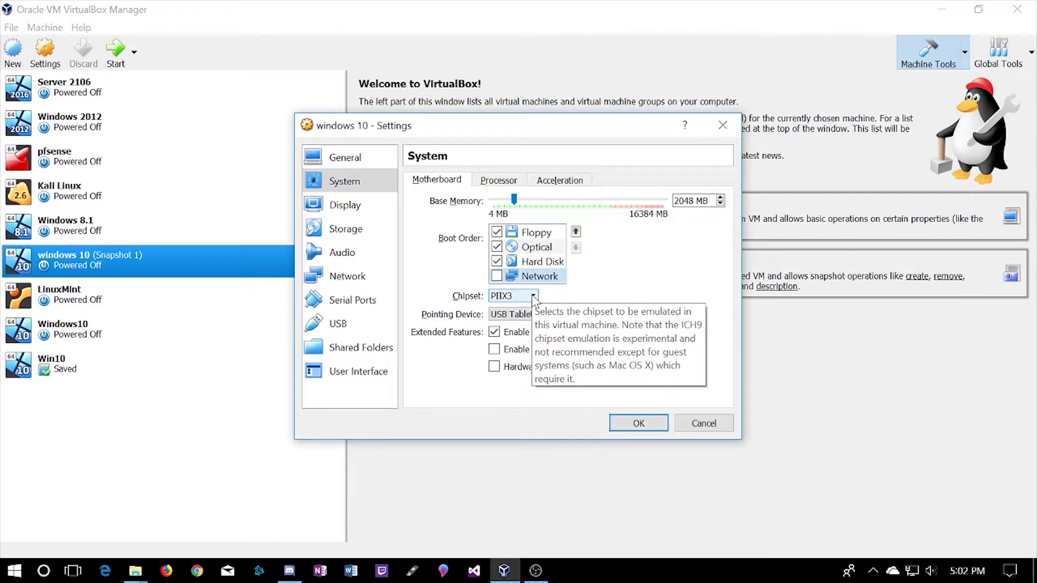
{"action": "left_click", "coordinate": [534, 297]}
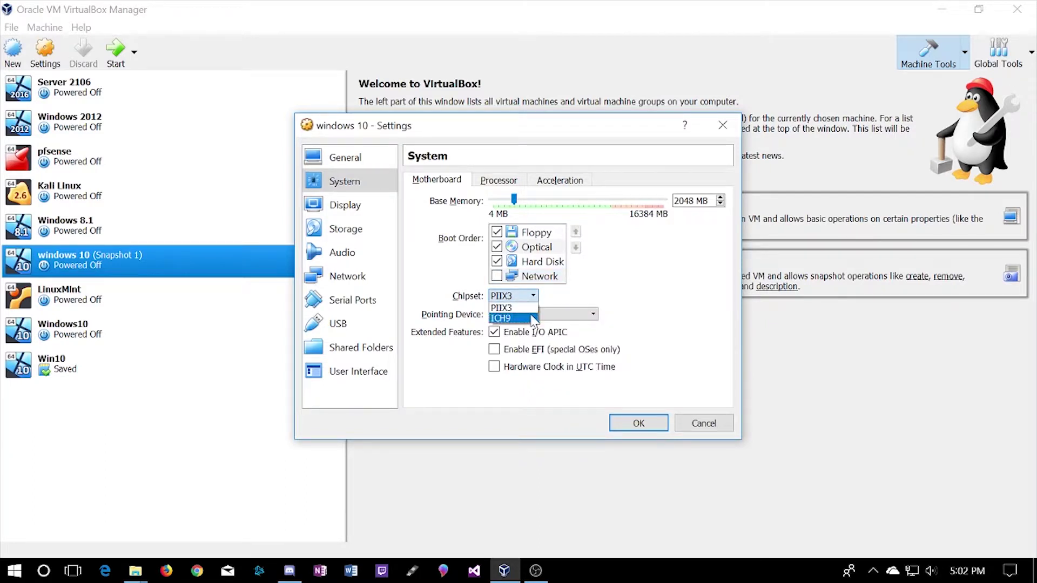
{"action": "left_click", "coordinate": [531, 309]}
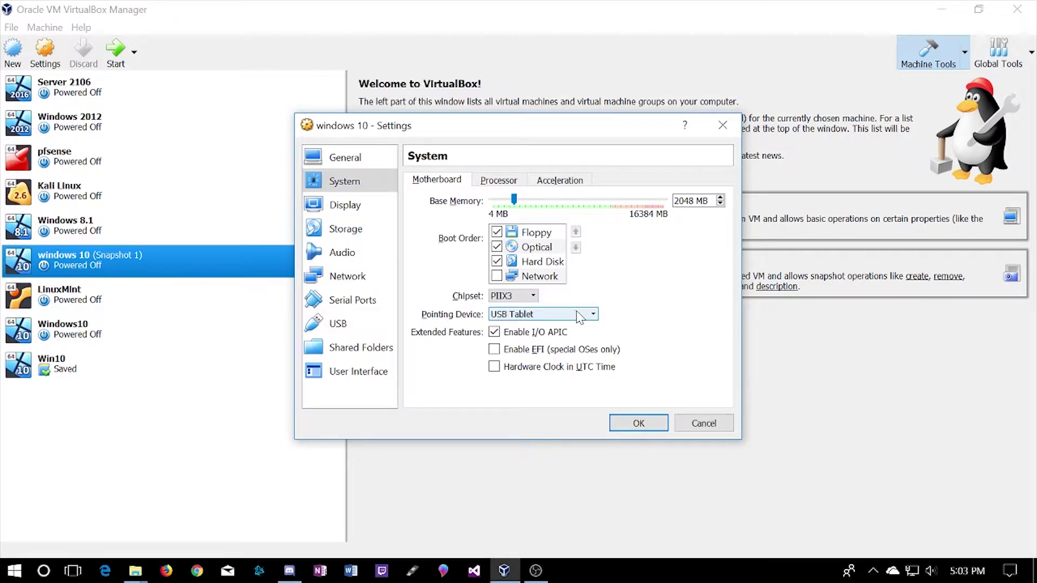
{"action": "left_click", "coordinate": [580, 316]}
{"action": "left_click", "coordinate": [568, 342]}
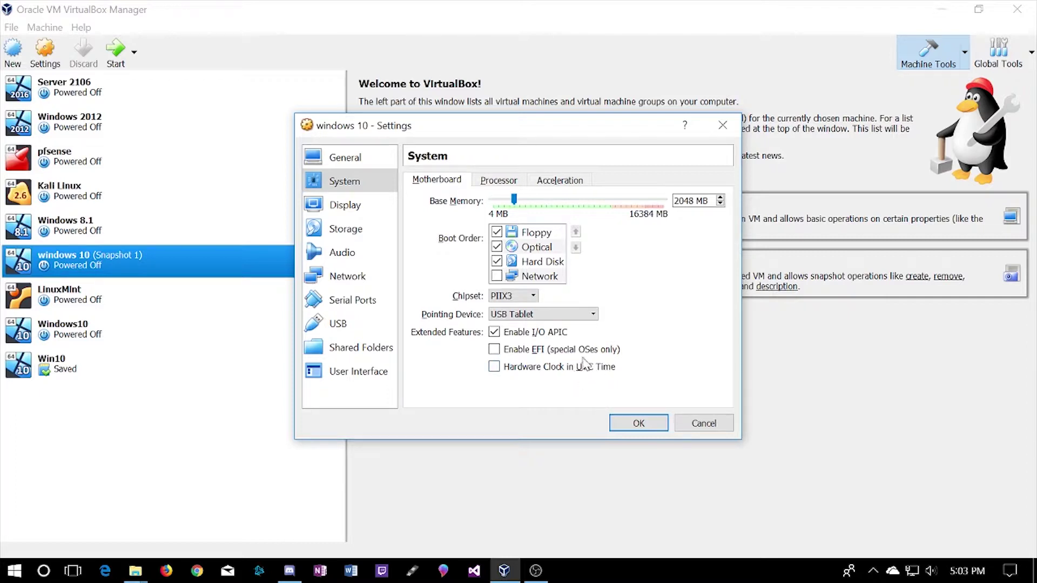
Examine the windows 10 machine's processor settings and its hardware acceleration options.
{"action": "left_click", "coordinate": [505, 185]}
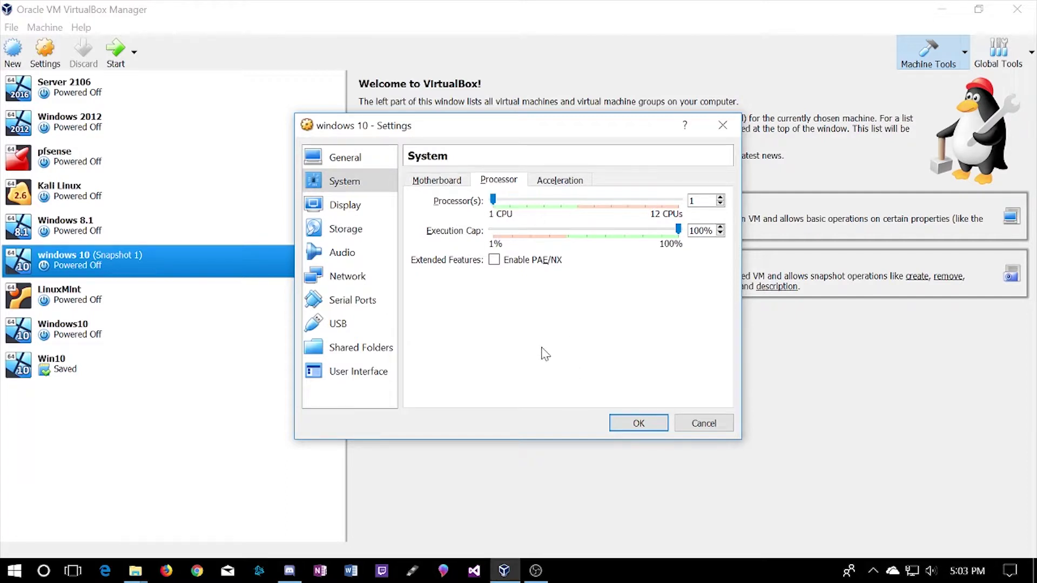
{"action": "left_click", "coordinate": [559, 181]}
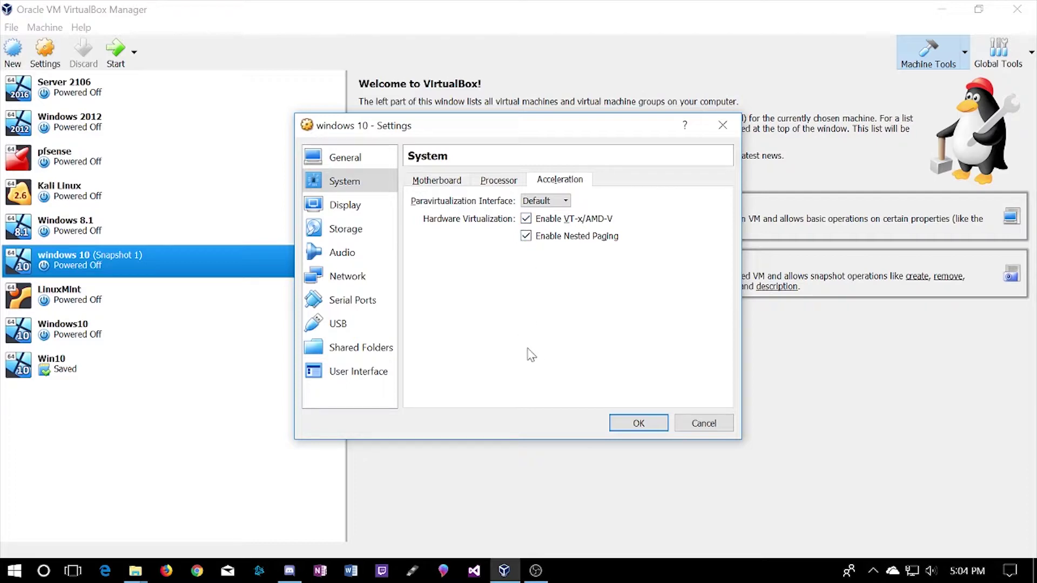
{"action": "left_click", "coordinate": [538, 566]}
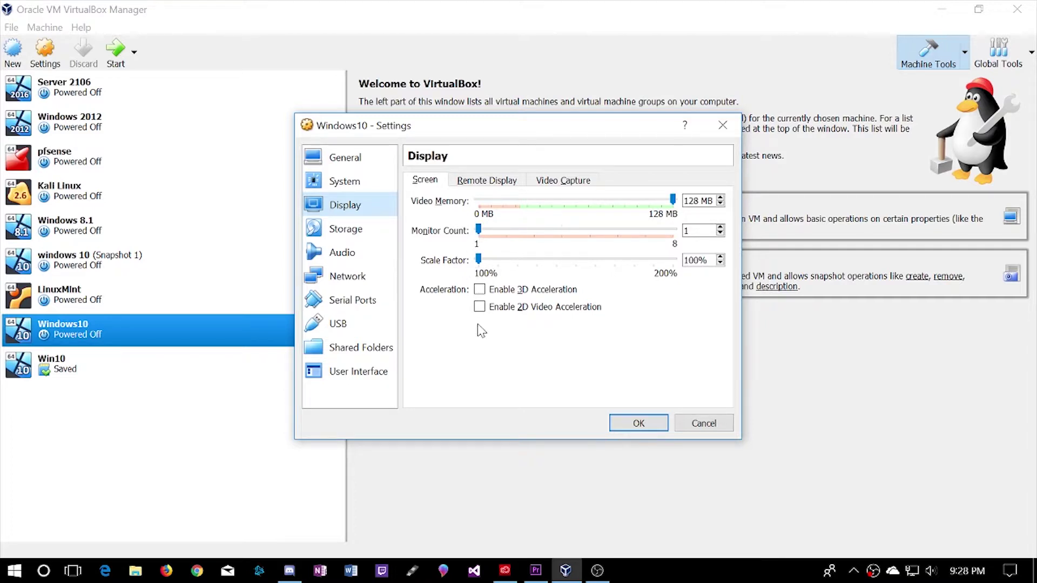
Enable 3D acceleration and the remote display server for the Windows10 machine.
{"action": "left_click", "coordinate": [480, 289]}
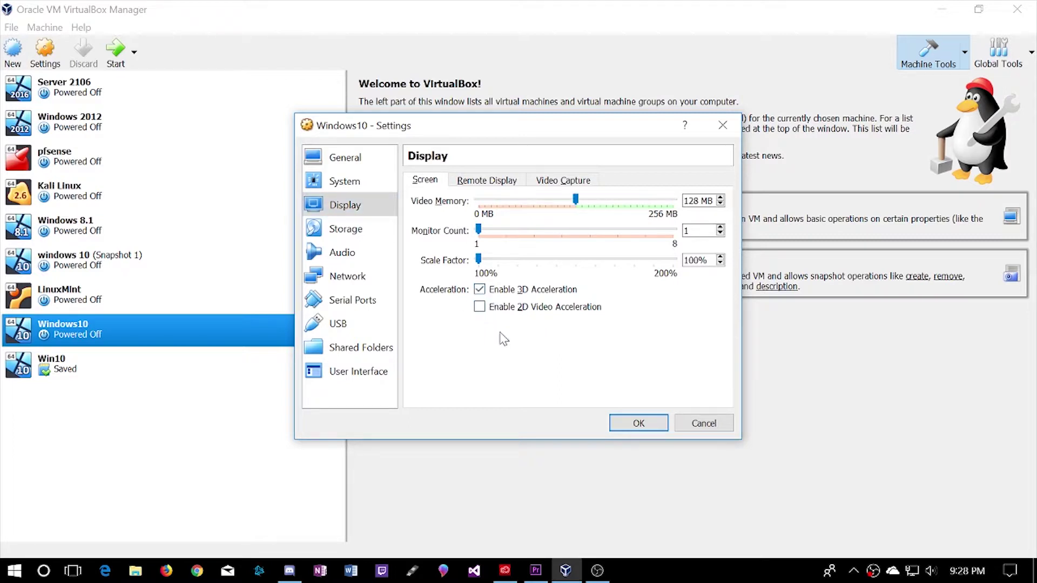
{"action": "left_click", "coordinate": [486, 183]}
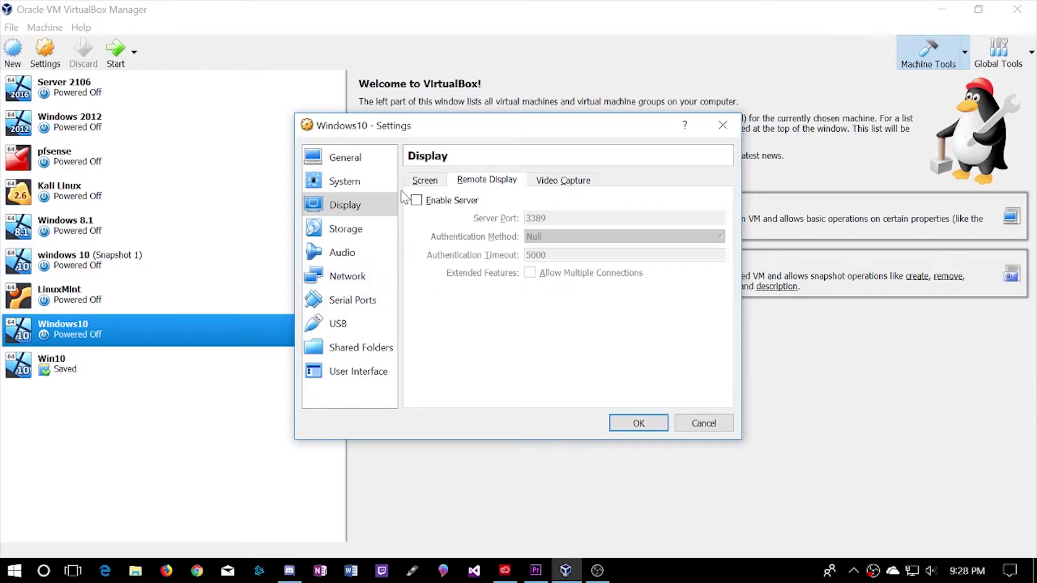
{"action": "left_click", "coordinate": [416, 201]}
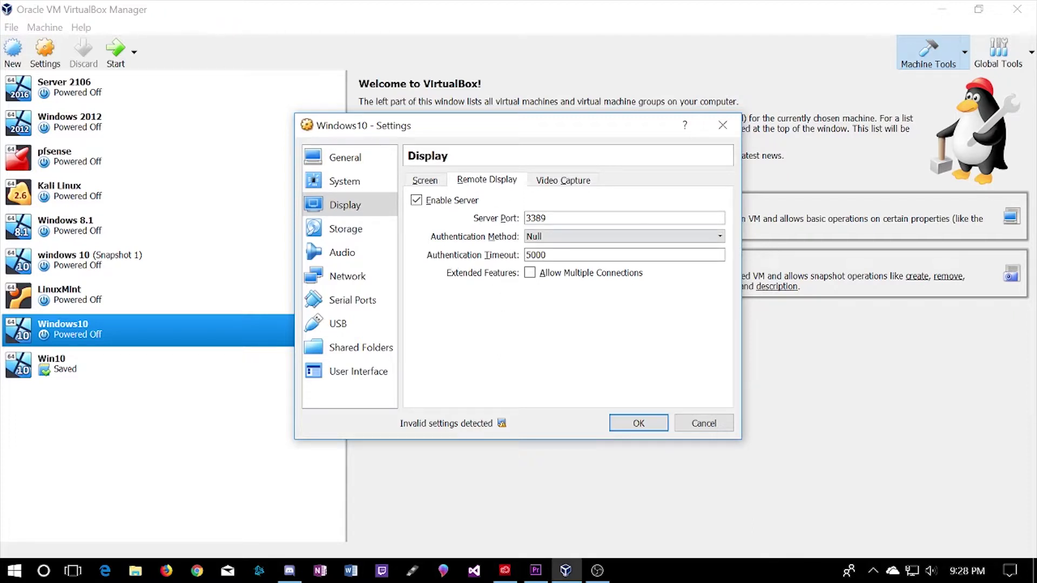
Try enabling video capture for the Windows10 machine, disable it again and apply the machine's display settings.
{"action": "left_click", "coordinate": [564, 179]}
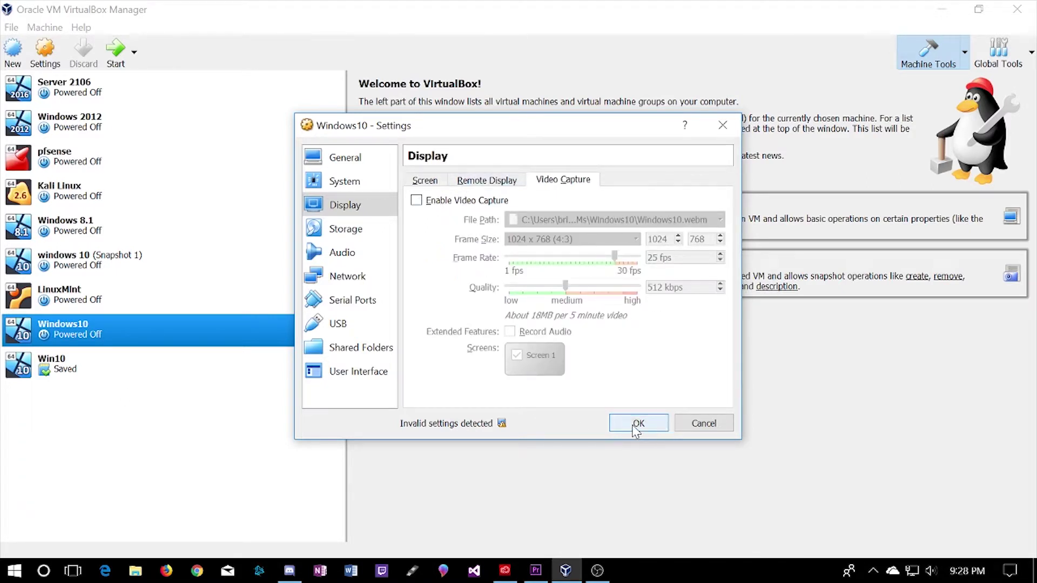
{"action": "left_click", "coordinate": [417, 201]}
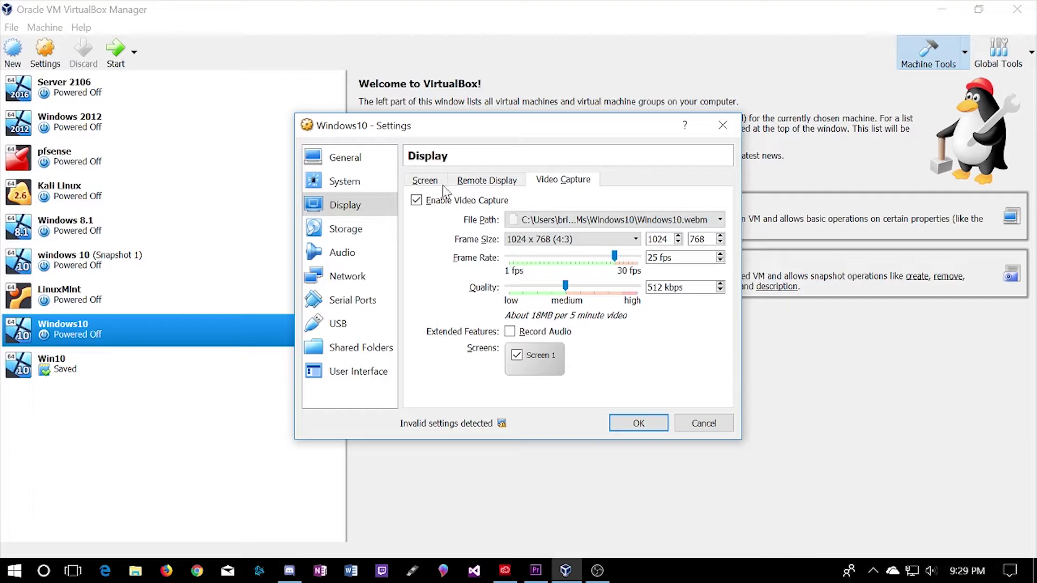
{"action": "left_click", "coordinate": [417, 201]}
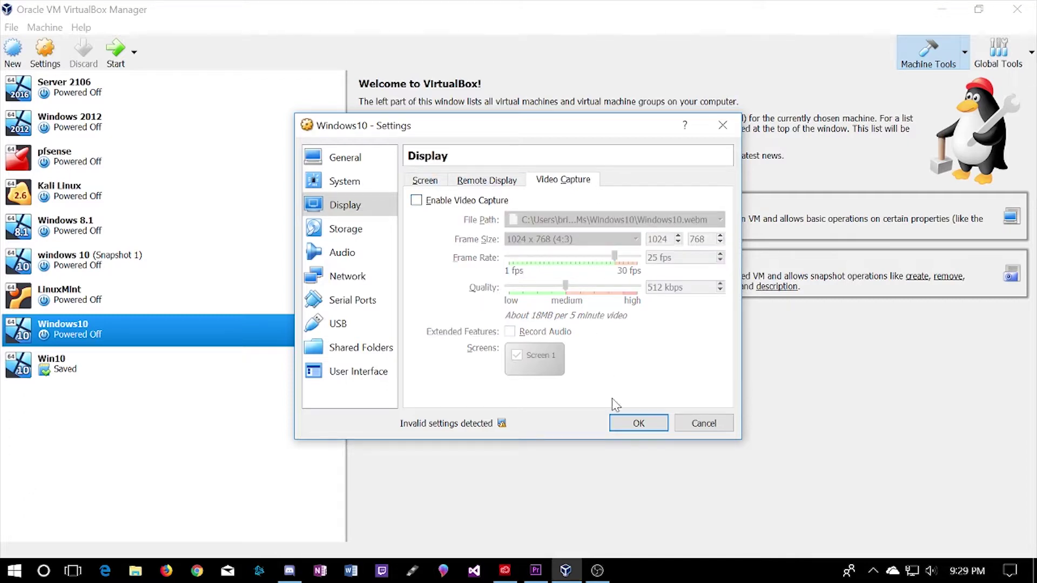
{"action": "left_click", "coordinate": [634, 423]}
{"action": "left_click", "coordinate": [598, 571]}
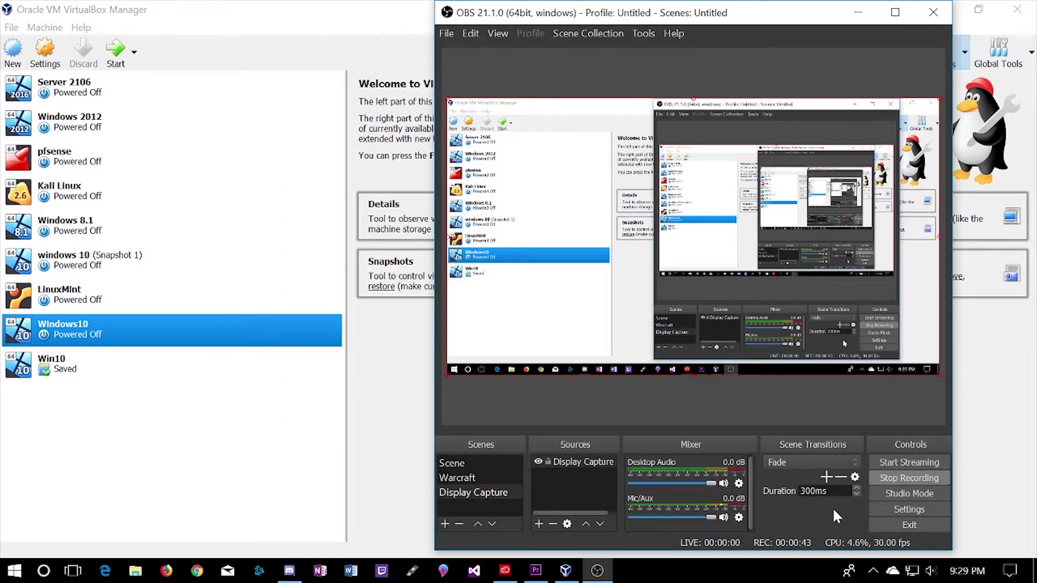
{"action": "left_click", "coordinate": [908, 474]}
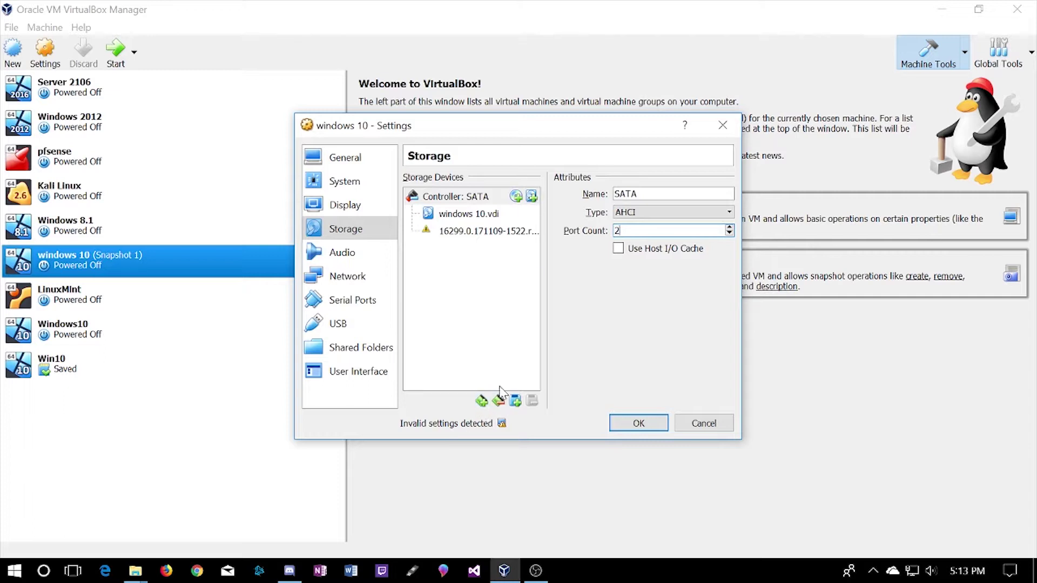
Examine the types of storage controller that can be added to the windows 10 machine.
{"action": "left_click", "coordinate": [481, 400]}
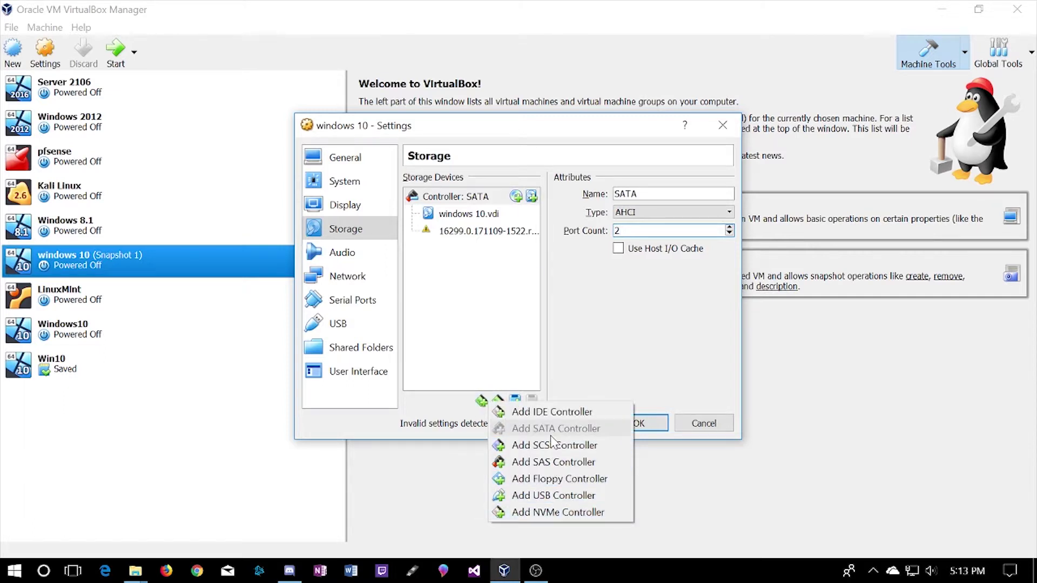
{"action": "left_click", "coordinate": [435, 493]}
Disable audio for the windows 10 machine and enable it again.
{"action": "left_click", "coordinate": [369, 253]}
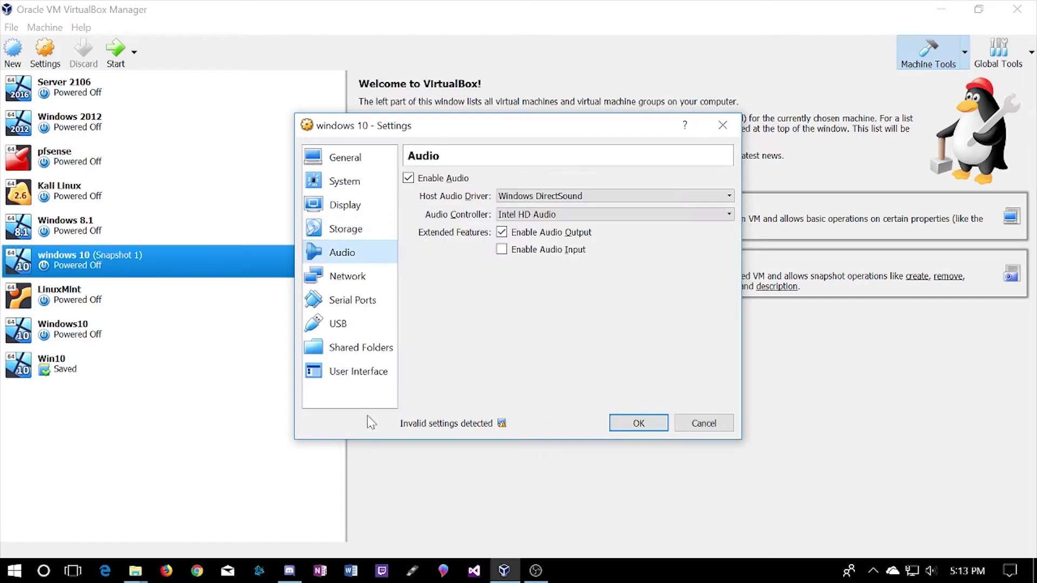
{"action": "left_click", "coordinate": [408, 179]}
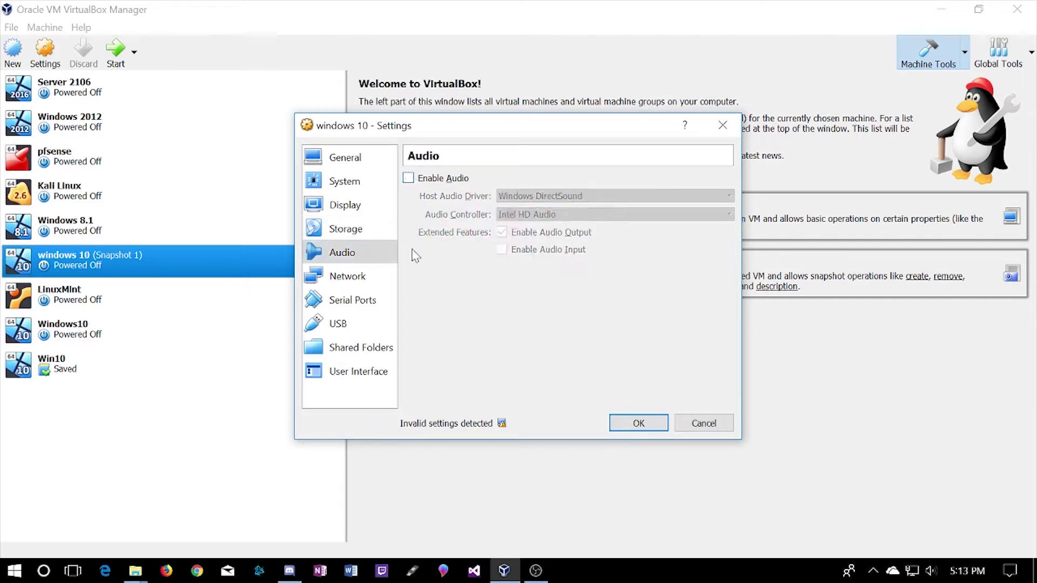
{"action": "left_click", "coordinate": [409, 178]}
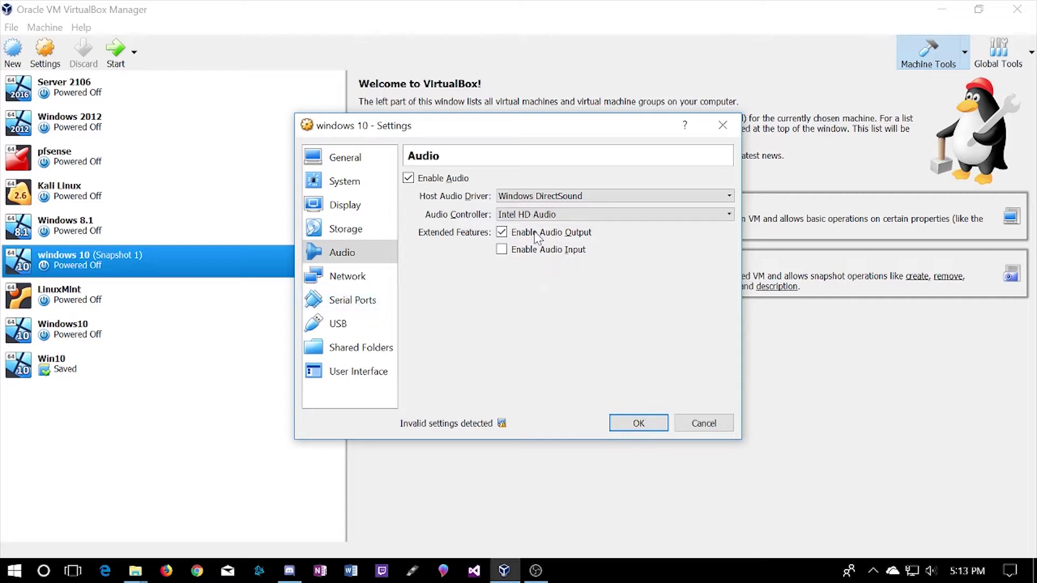
Review the attachment types for network adapter 1 of the windows 10 machine and keep it attached to NAT.
{"action": "left_click", "coordinate": [326, 284]}
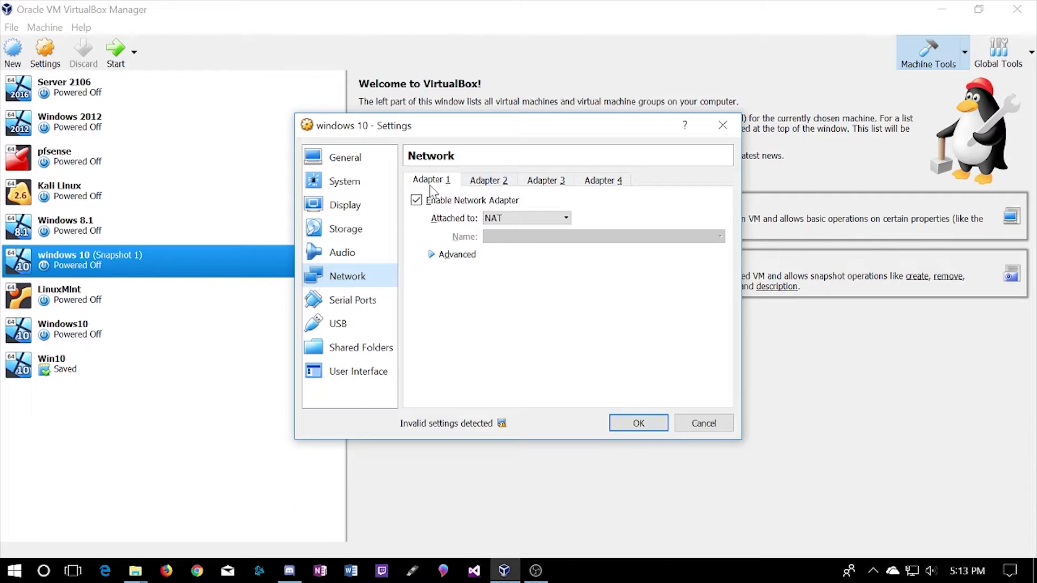
{"action": "left_click", "coordinate": [565, 218]}
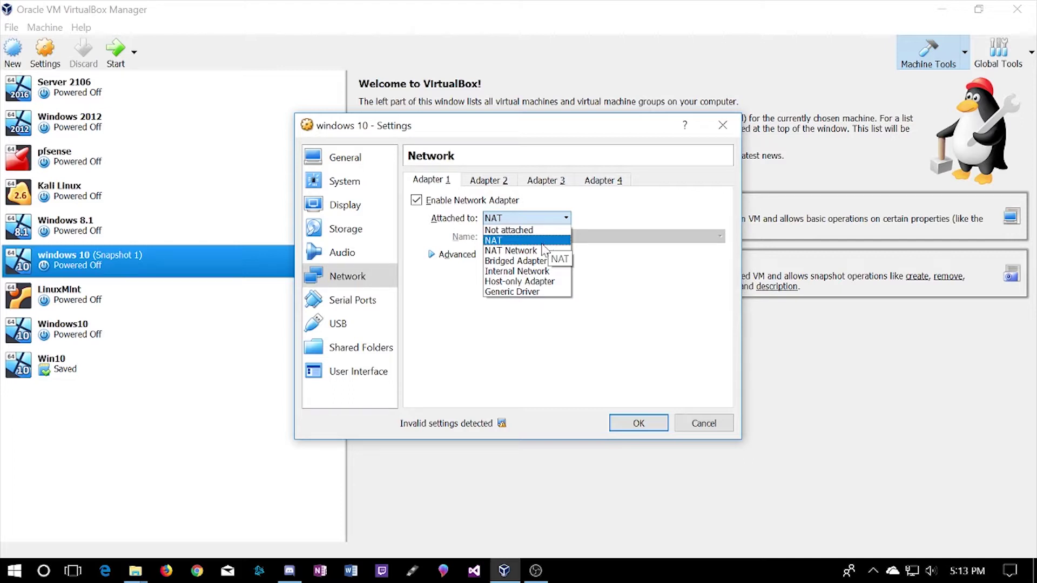
{"action": "left_click", "coordinate": [542, 244]}
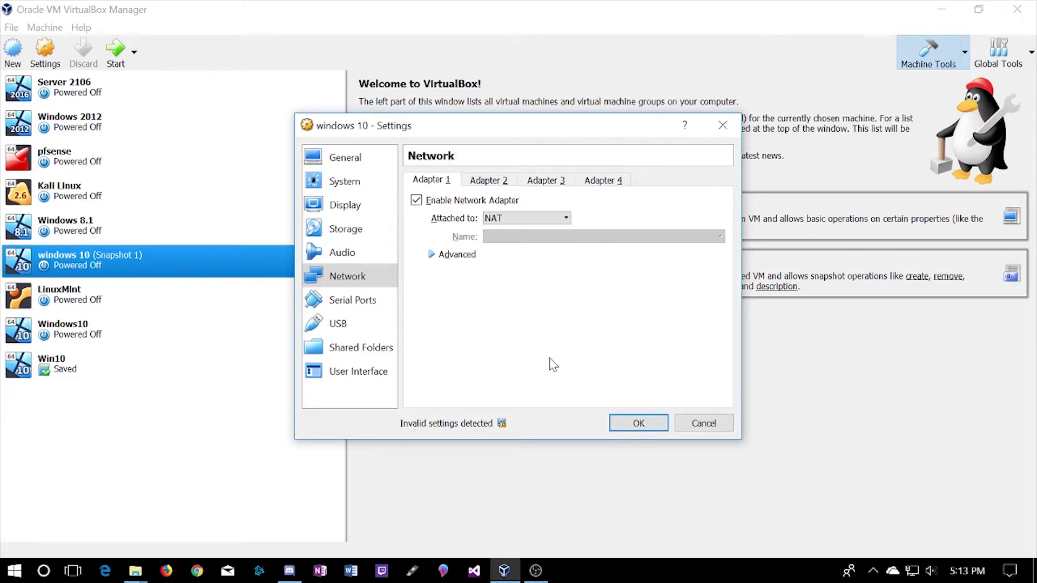
Enable serial port 1 for the windows 10 machine.
{"action": "left_click", "coordinate": [341, 306]}
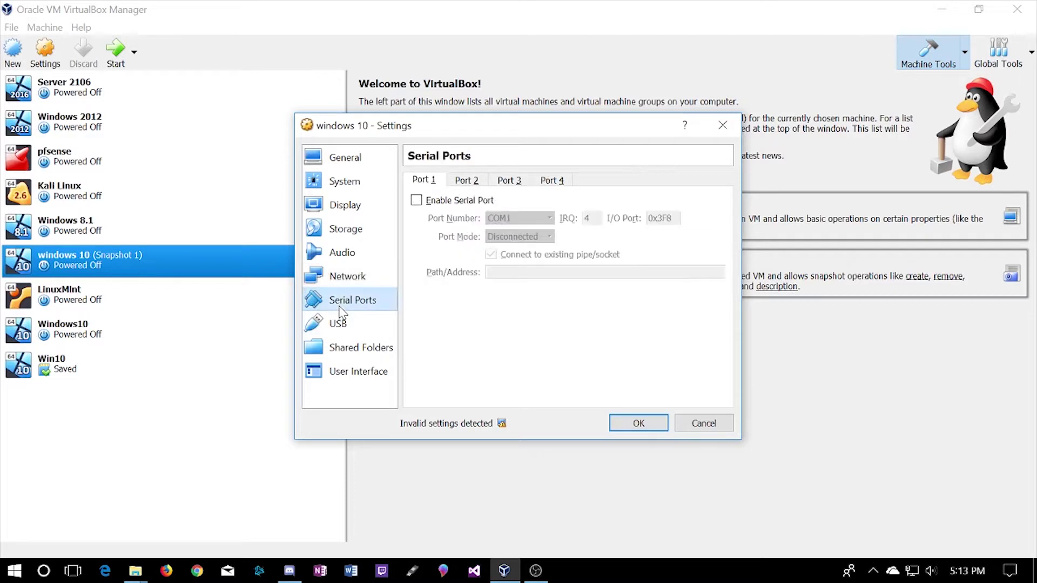
{"action": "left_click", "coordinate": [422, 203]}
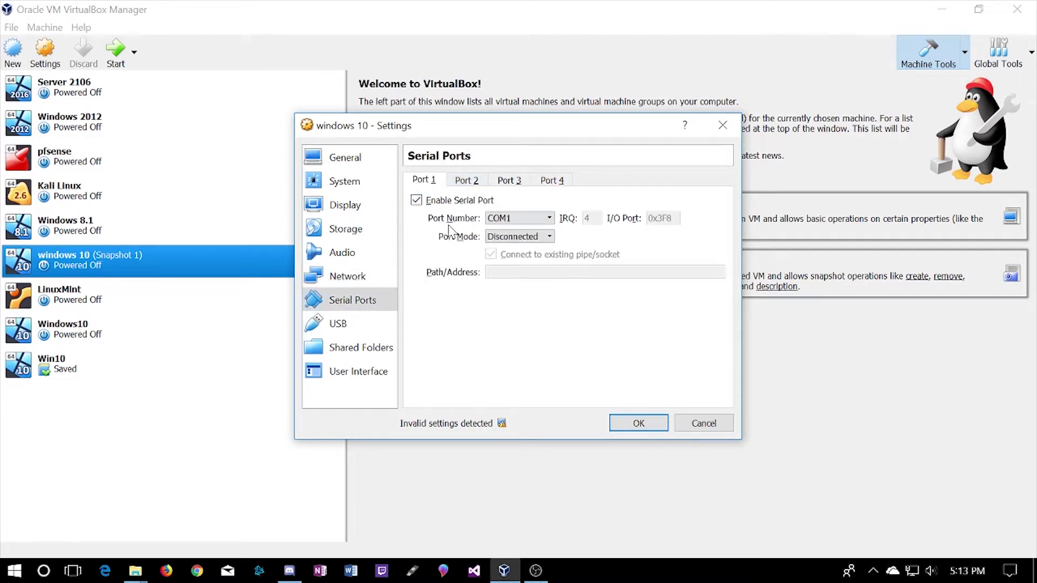
Examine the USB controller, shared folder and user interface settings of the windows 10 machine.
{"action": "left_click", "coordinate": [338, 323]}
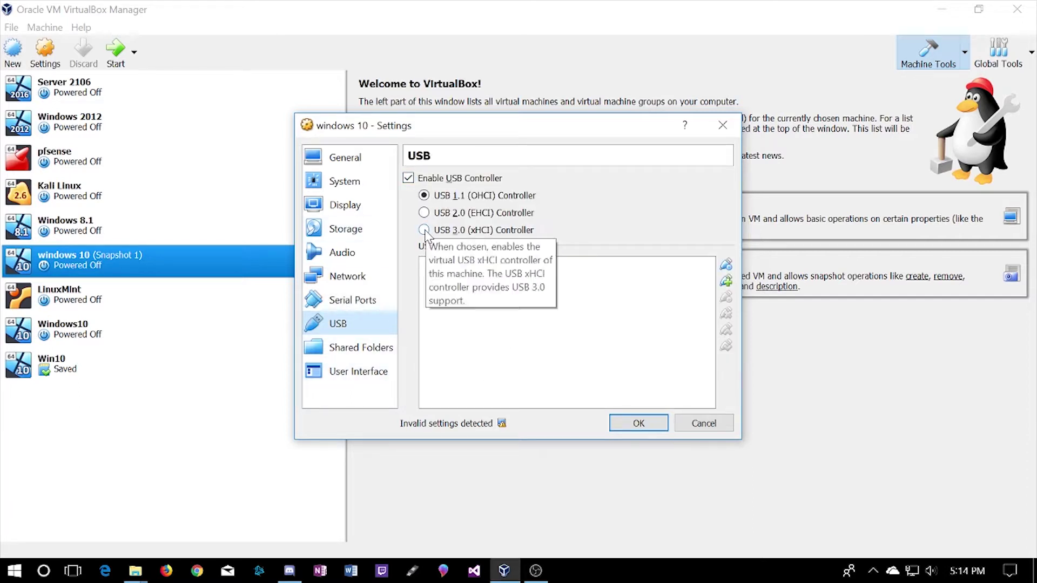
{"action": "left_click", "coordinate": [366, 348]}
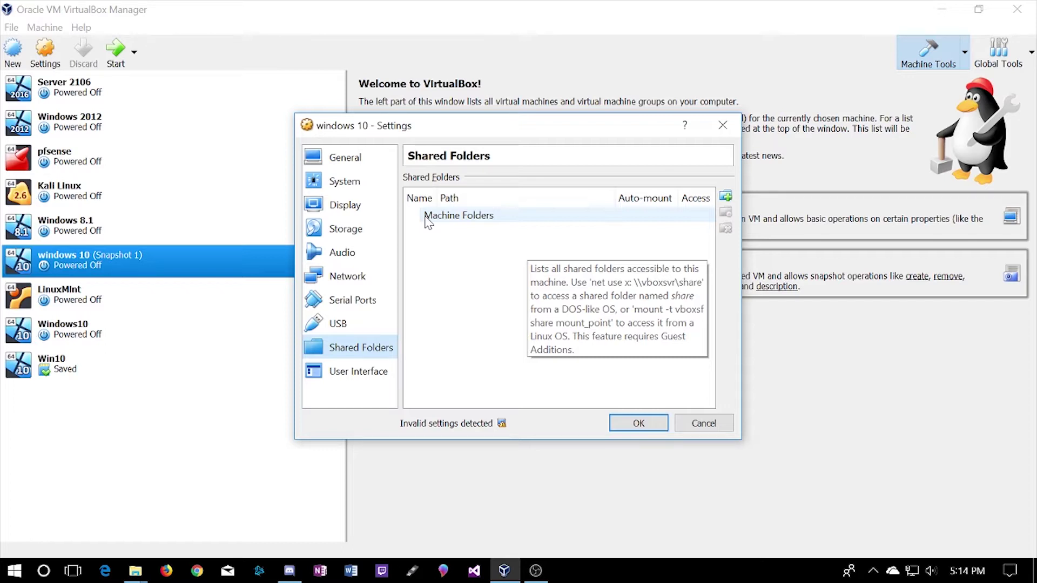
{"action": "left_click", "coordinate": [370, 371]}
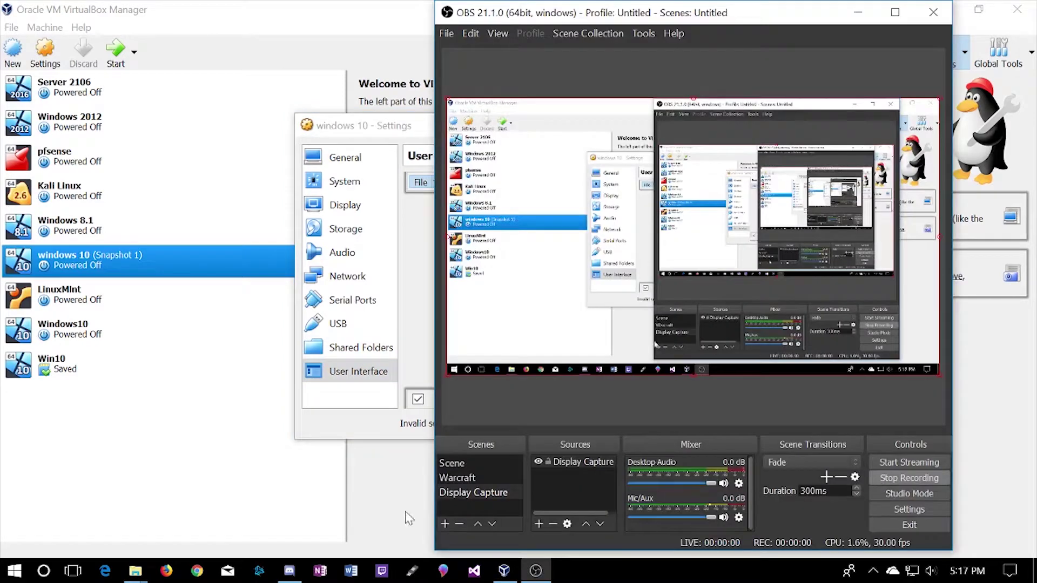
{"action": "left_click", "coordinate": [408, 513]}
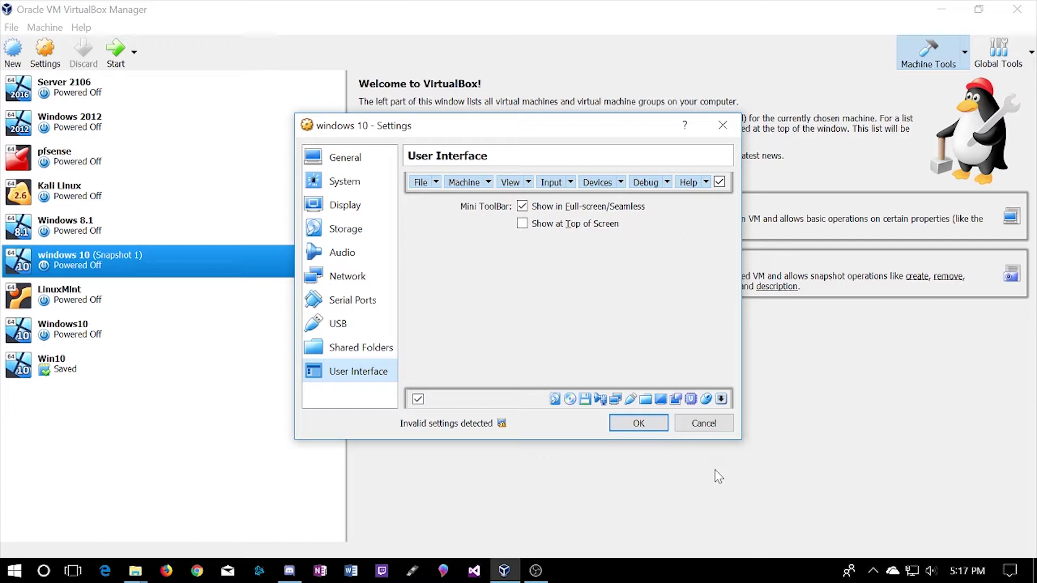
{"action": "left_click", "coordinate": [536, 571]}
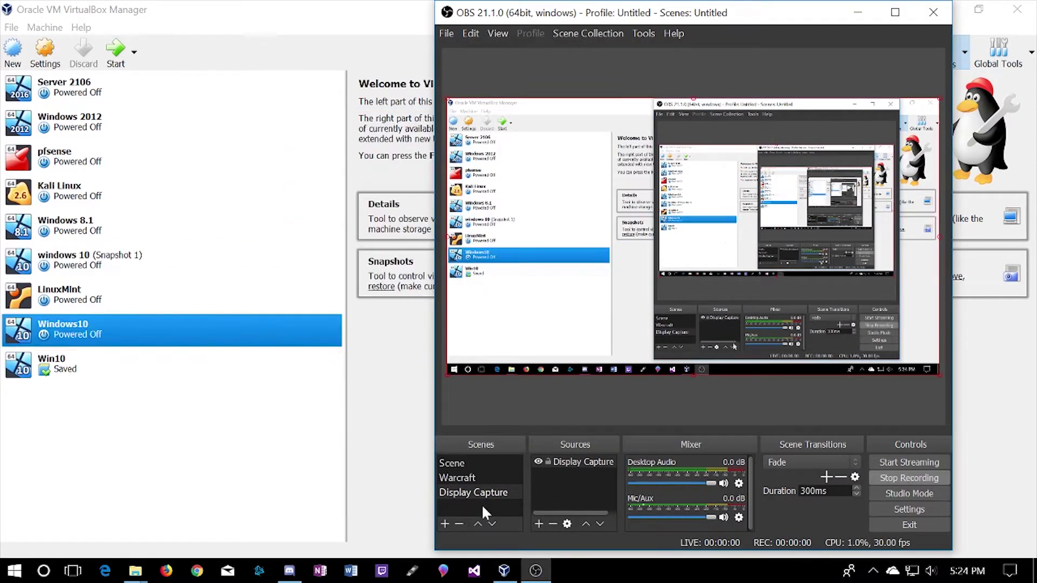
{"action": "left_click", "coordinate": [368, 461]}
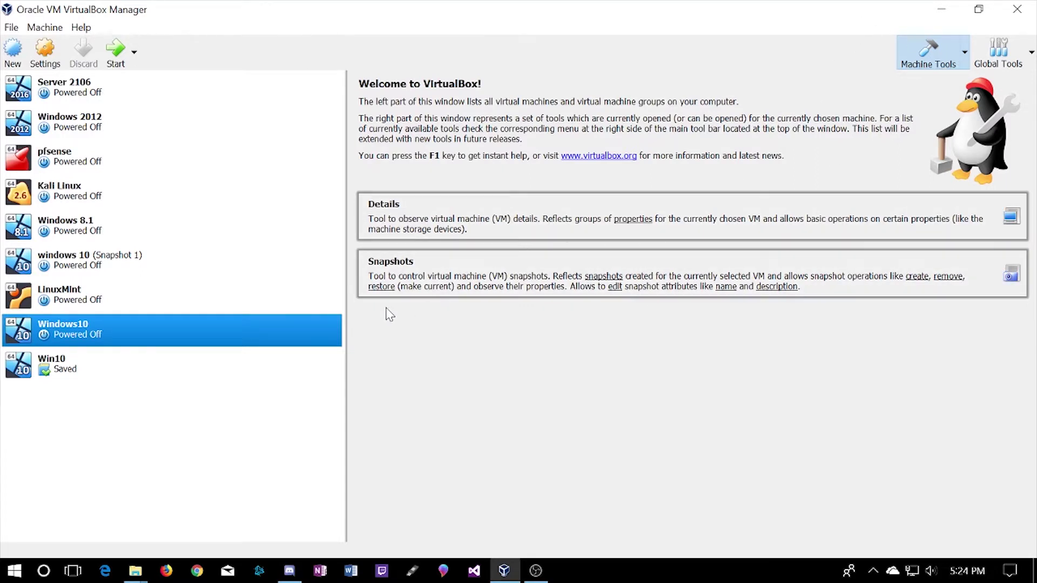
Examine the full details overview of the Windows10 machine, from general to description, and close it.
{"action": "left_click", "coordinate": [440, 219]}
{"action": "scroll", "coordinate": [486, 249], "scroll_direction": "down", "scroll_amount": 1}
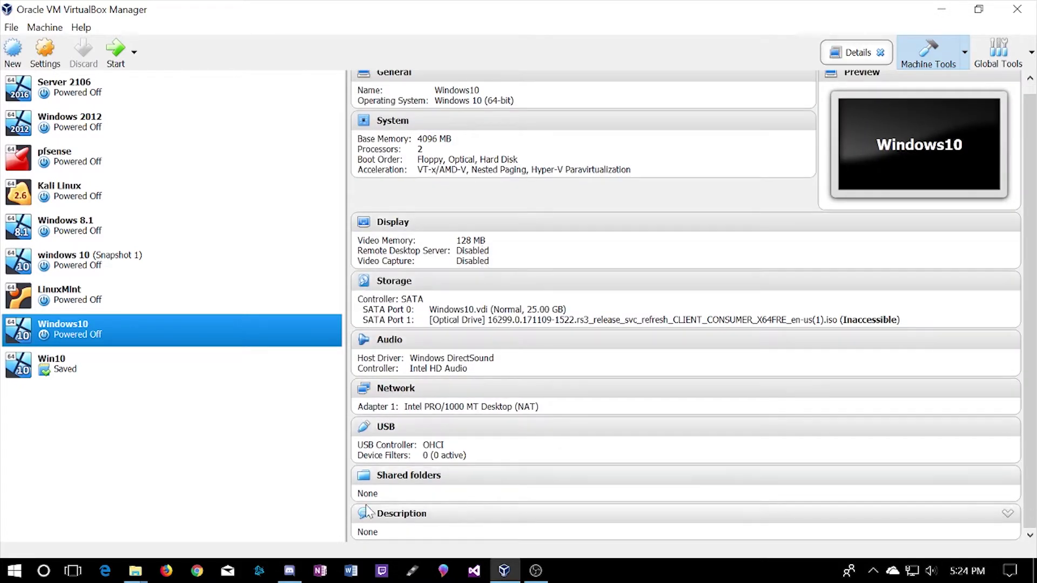
{"action": "scroll", "coordinate": [410, 170], "scroll_direction": "up", "scroll_amount": 1}
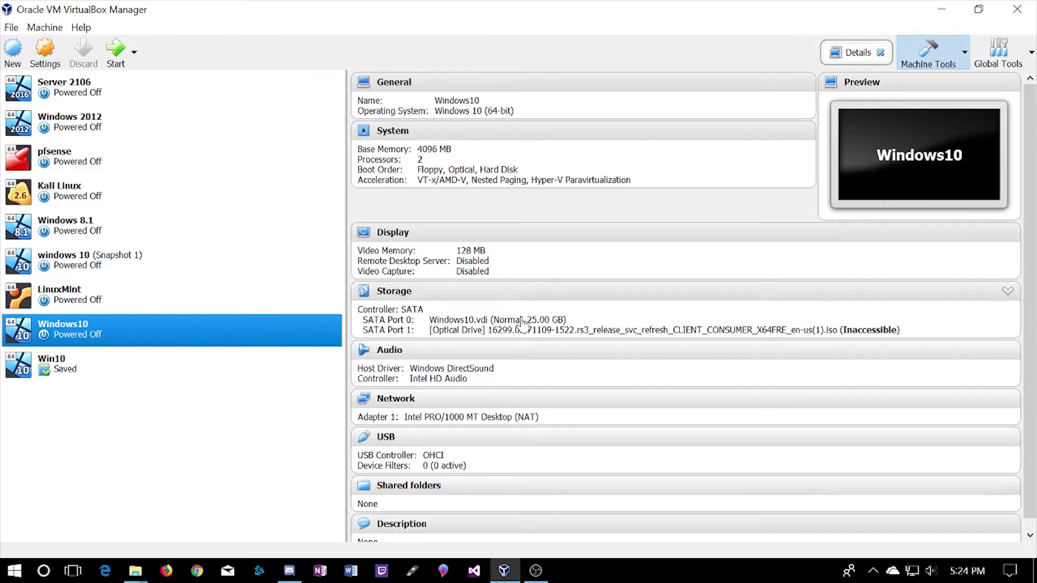
{"action": "left_click", "coordinate": [881, 52]}
Examine the snapshot tools and the clone options of the Windows10 machine, including MAC address reinitialization, without creating a clone.
{"action": "left_click", "coordinate": [502, 288]}
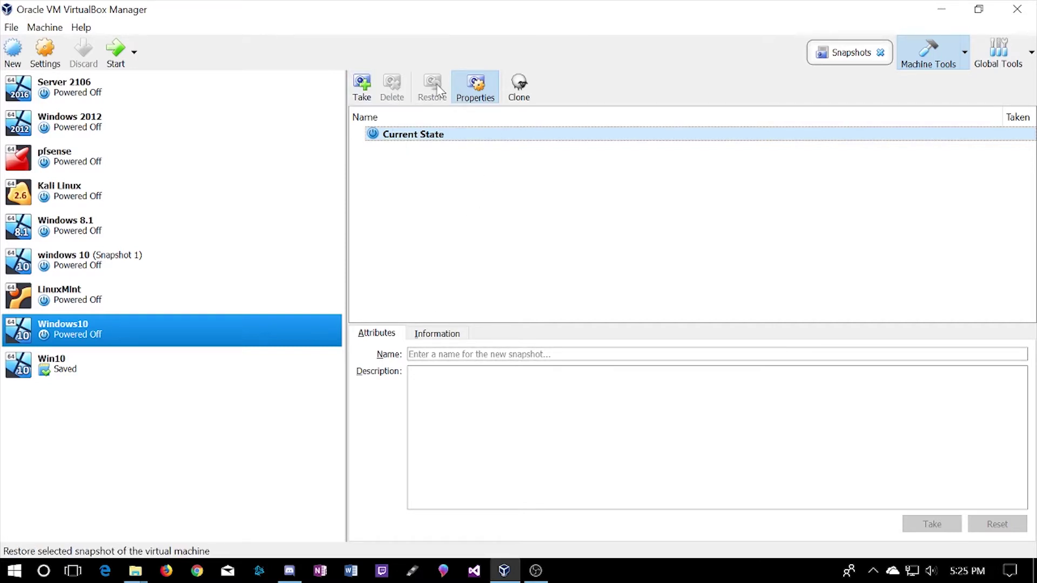
{"action": "left_click", "coordinate": [519, 84]}
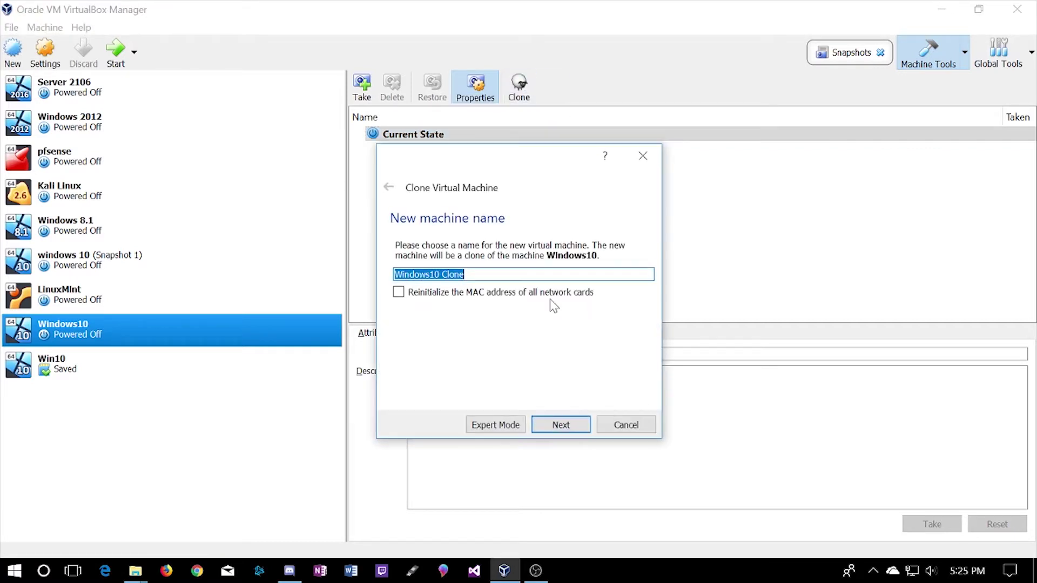
{"action": "left_click", "coordinate": [398, 295]}
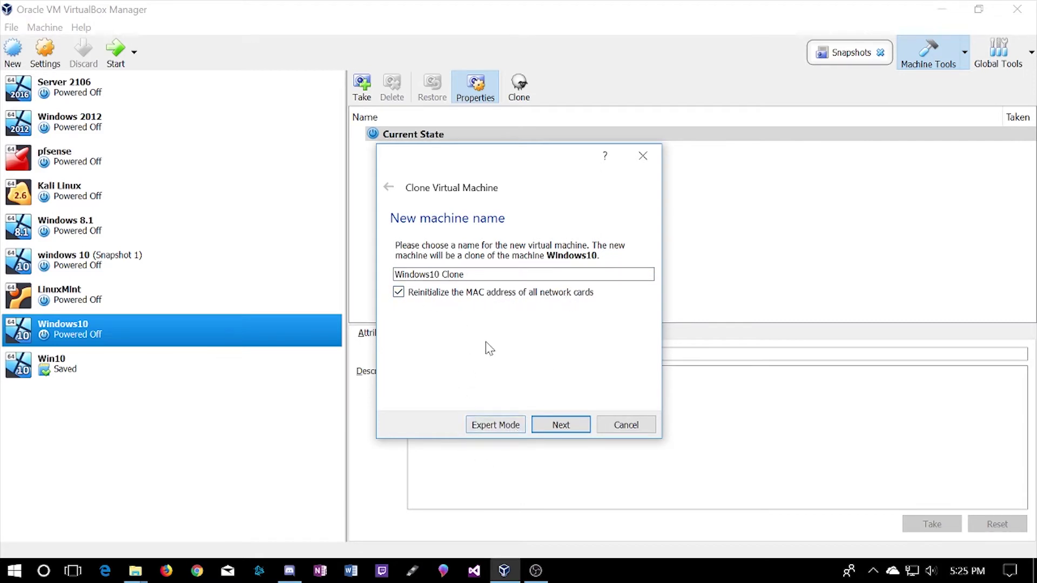
{"action": "left_click", "coordinate": [399, 293]}
{"action": "left_click", "coordinate": [643, 156]}
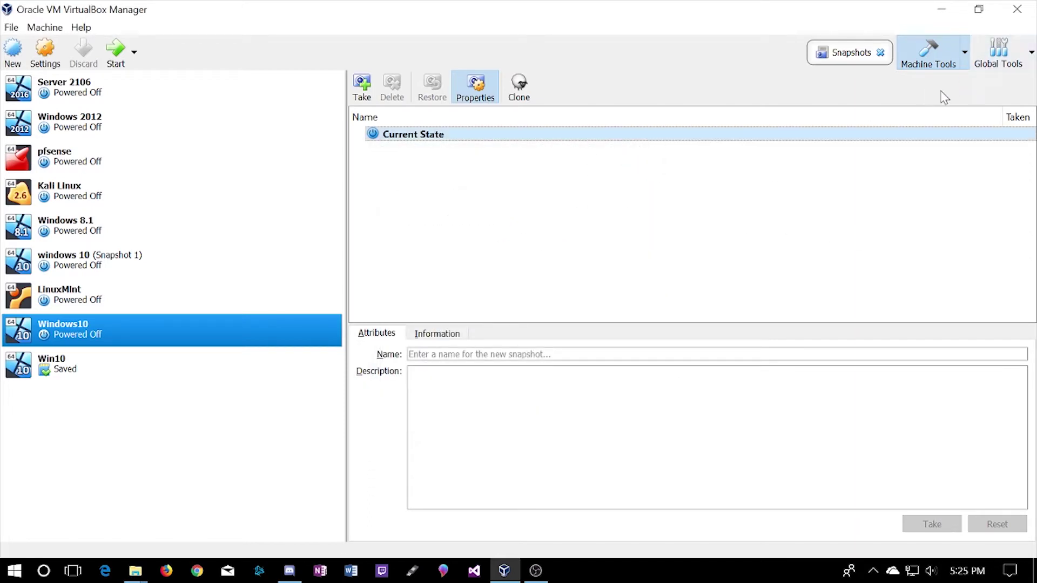
Examine the registered hard disks, their properties, and the optical and floppy disks in the Virtual Media Manager, and close it.
{"action": "left_click", "coordinate": [995, 54]}
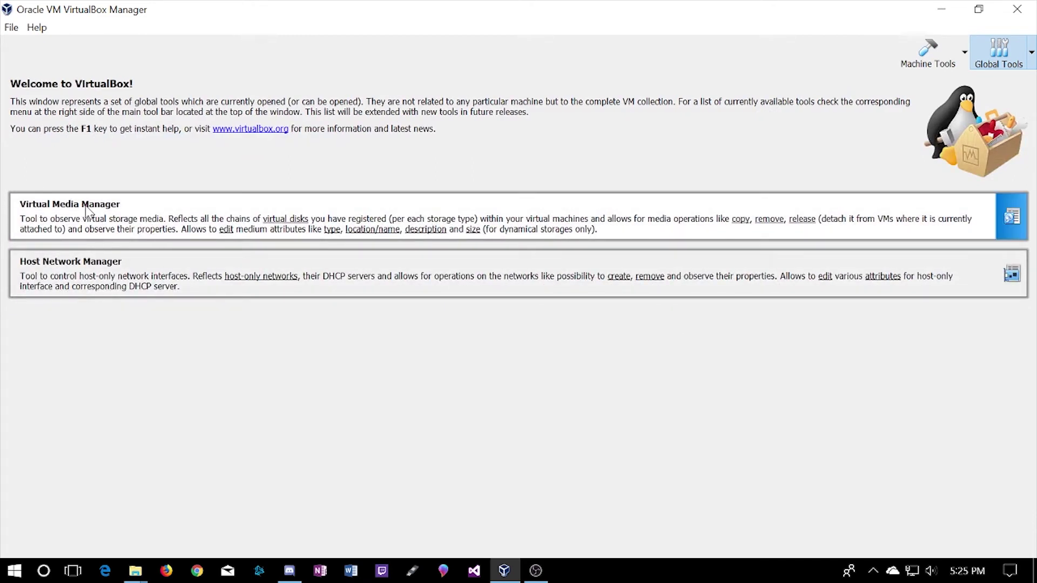
{"action": "left_click", "coordinate": [140, 220]}
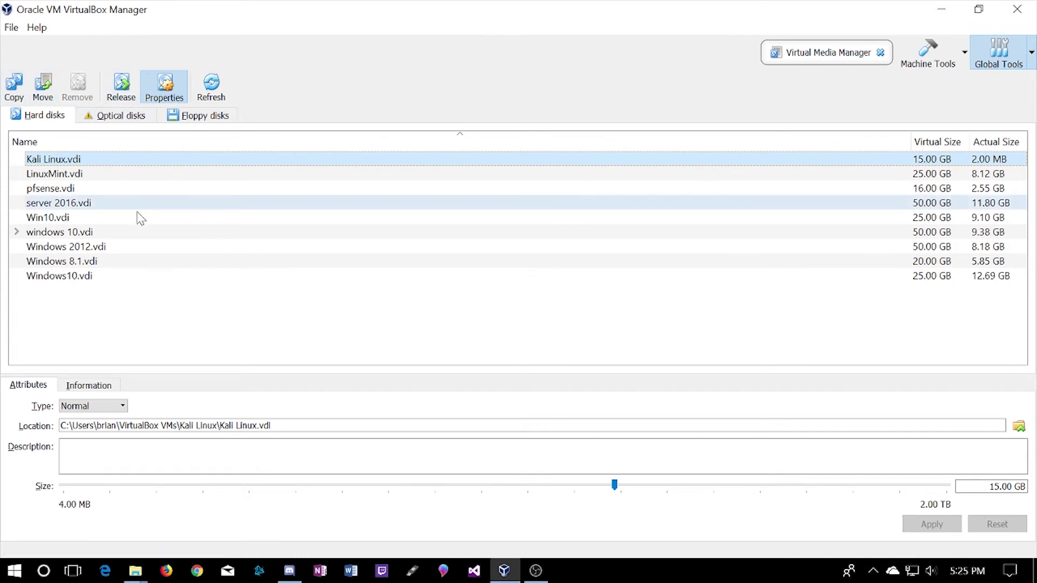
{"action": "left_click", "coordinate": [169, 99]}
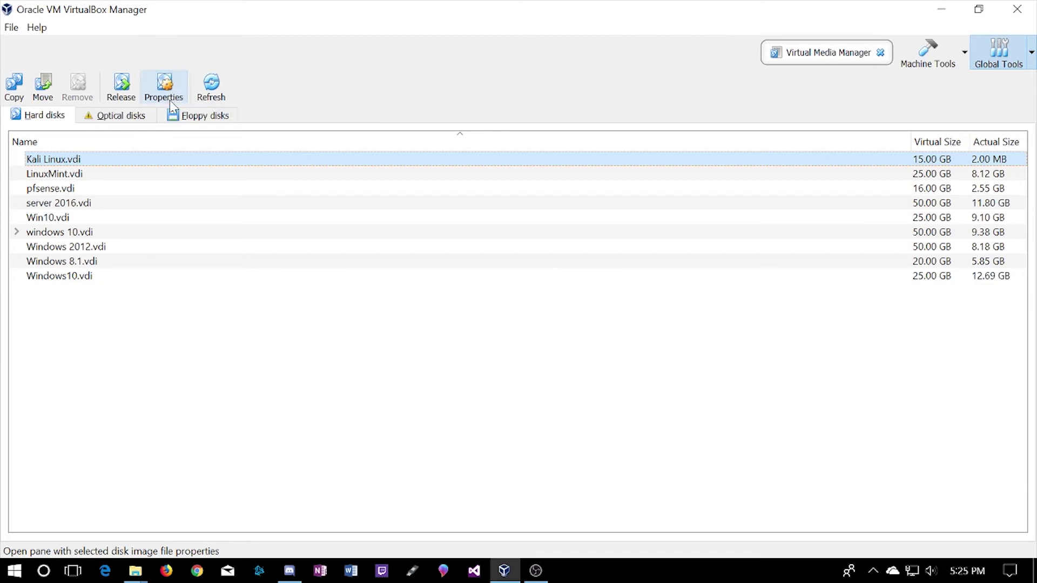
{"action": "left_click", "coordinate": [170, 100]}
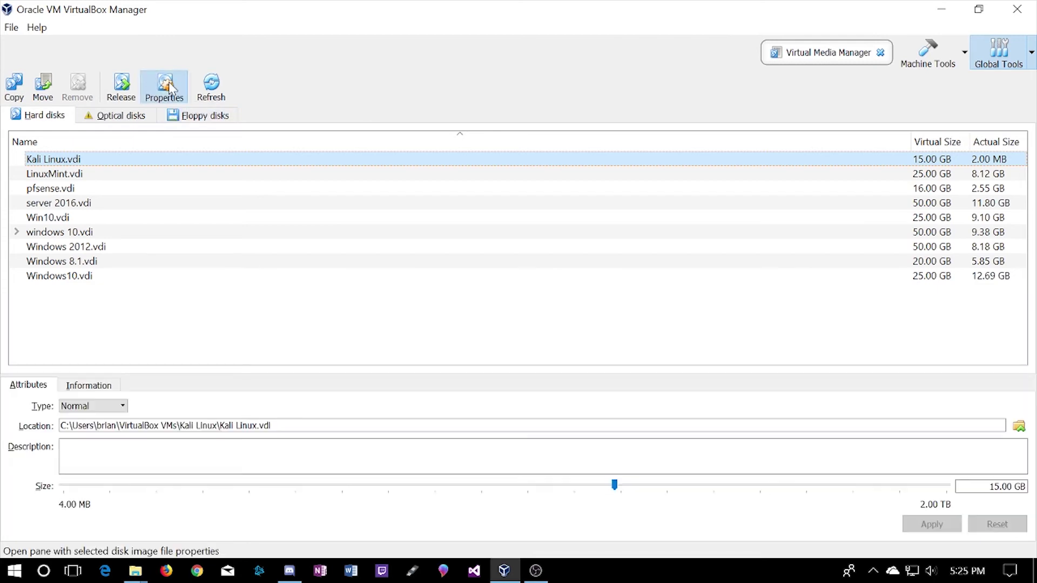
{"action": "left_click", "coordinate": [110, 121]}
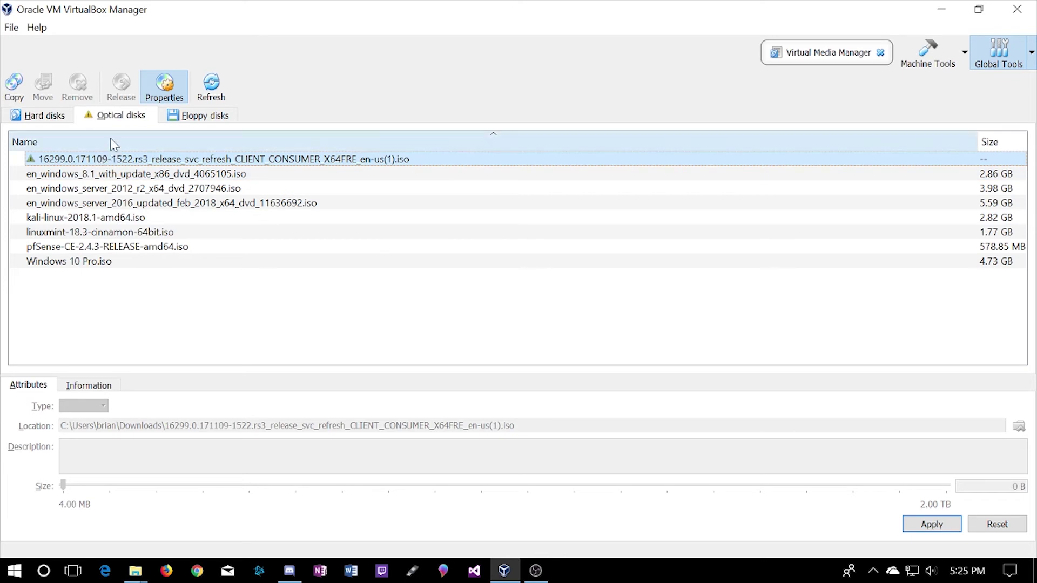
{"action": "left_click", "coordinate": [207, 115]}
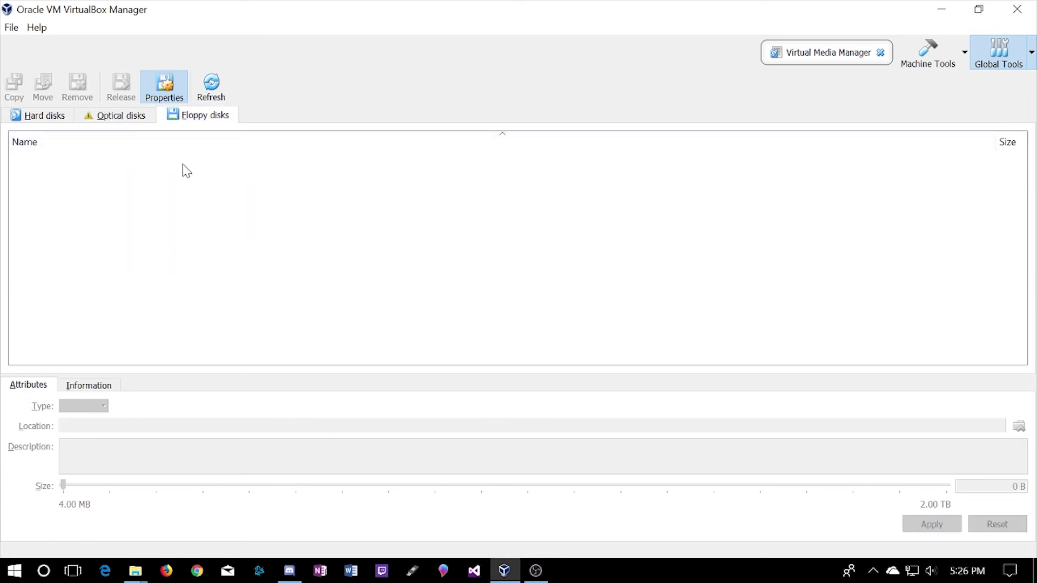
{"action": "left_click", "coordinate": [881, 52]}
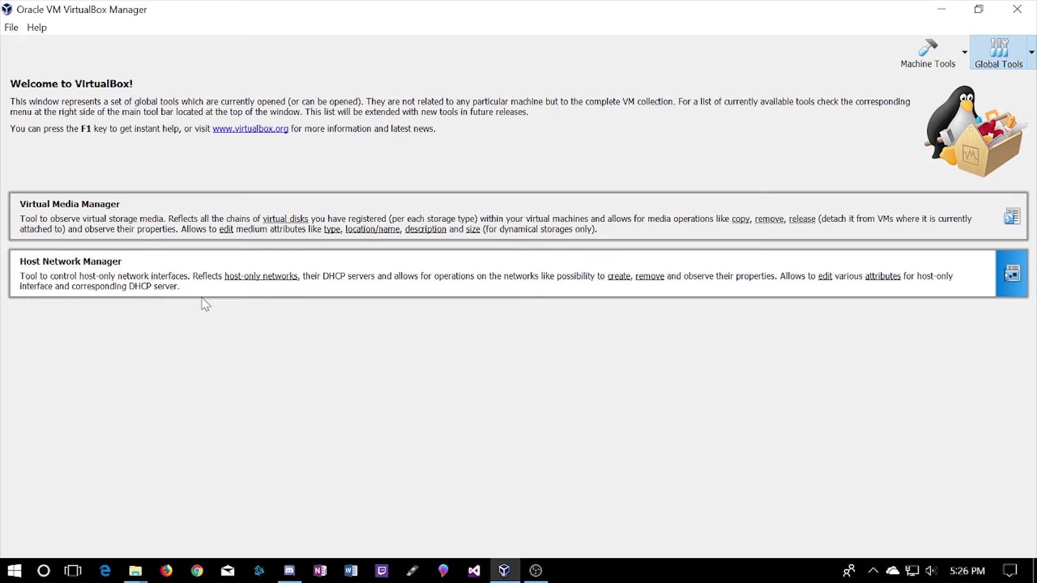
Examine the host-only adapter and its DHCP server settings in the Host Network Manager, and return to the machine tools.
{"action": "left_click", "coordinate": [227, 290]}
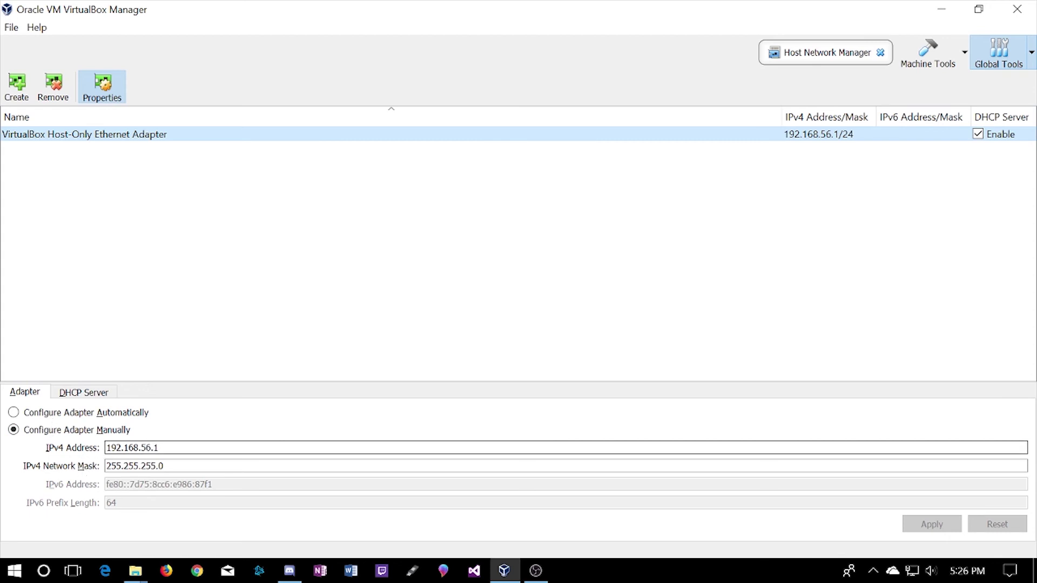
{"action": "left_click", "coordinate": [99, 392]}
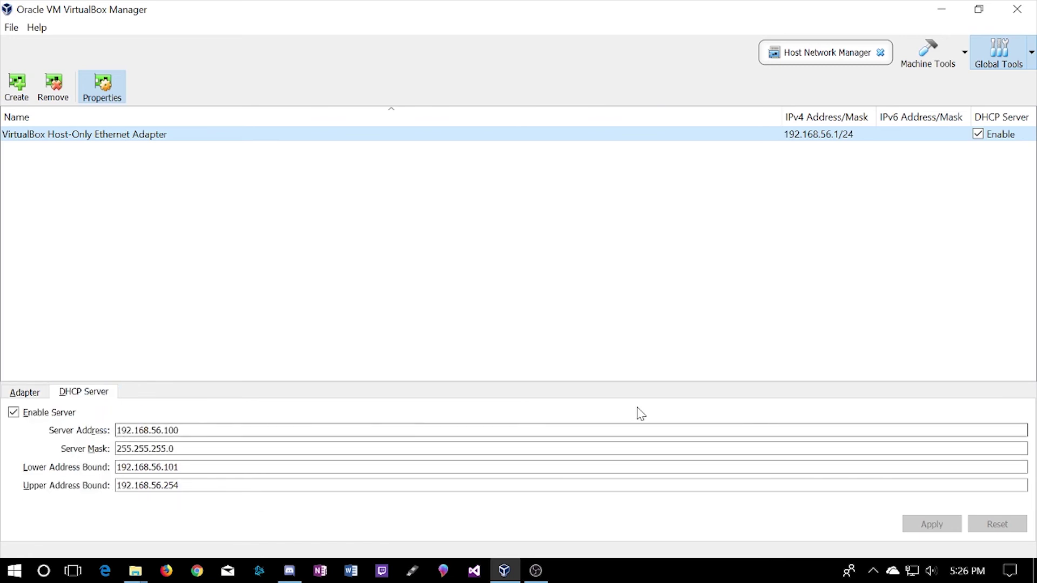
{"action": "left_click", "coordinate": [881, 52]}
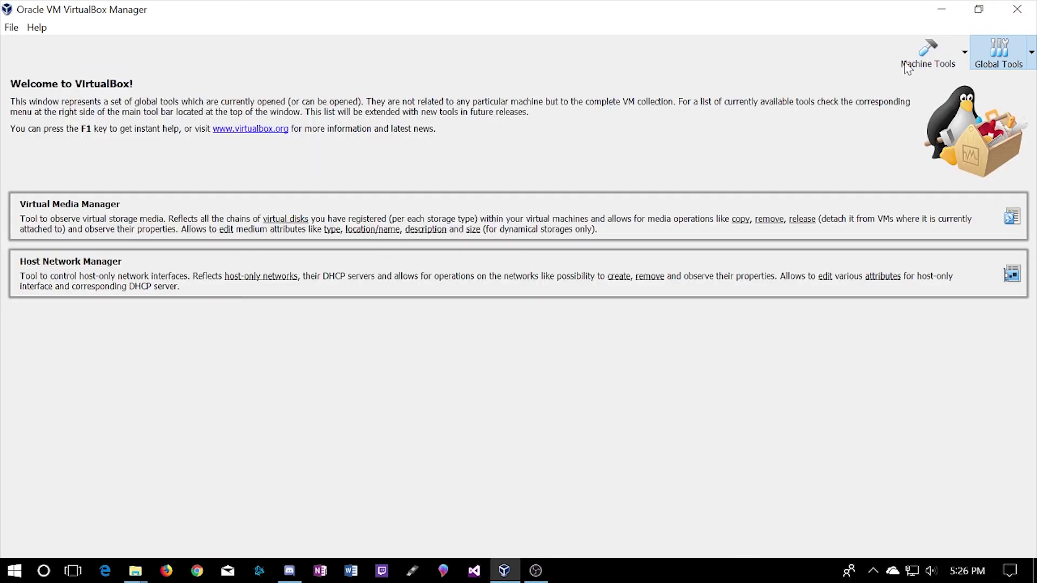
{"action": "left_click", "coordinate": [913, 64]}
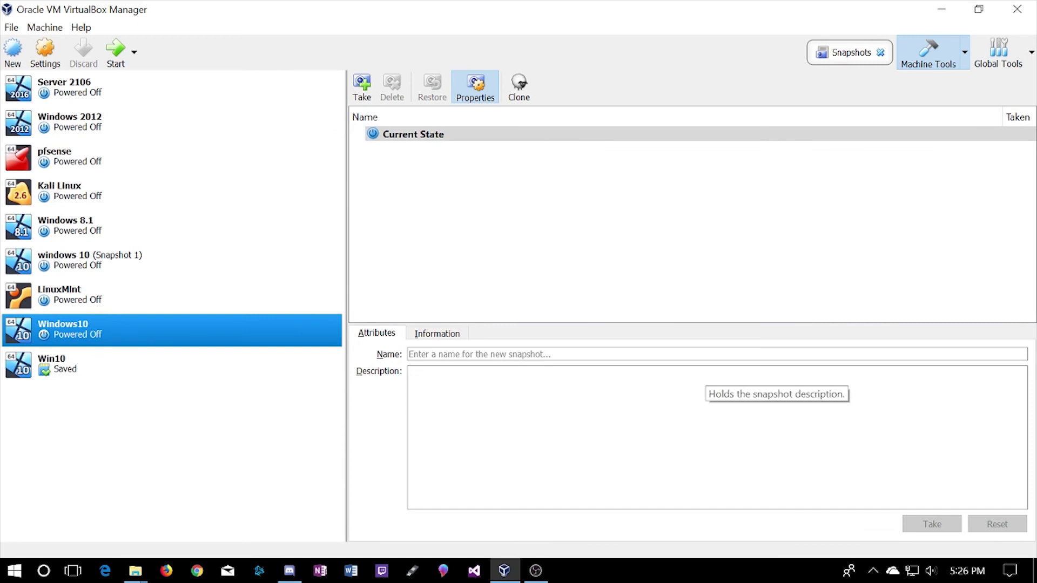